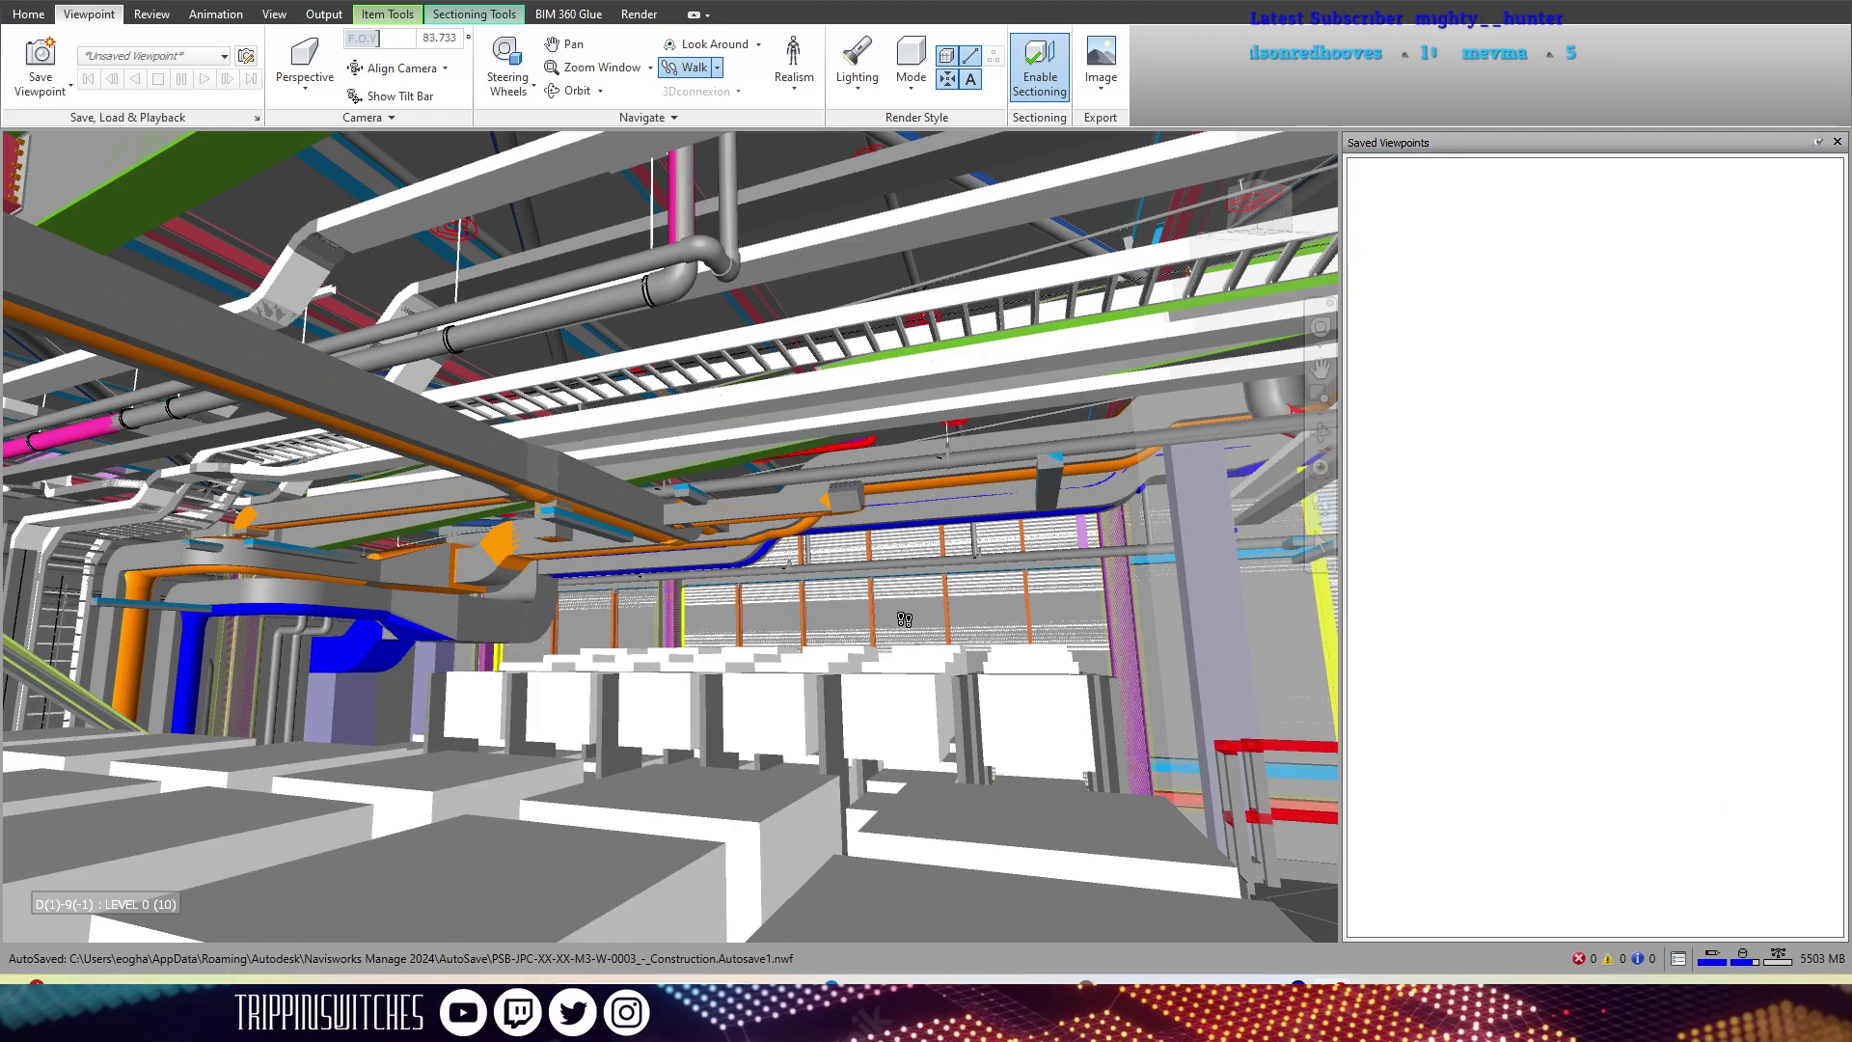
- Walk the camera back out past the ductwork and roof toward the tall building's floors
drag(904, 619, 668, 571)
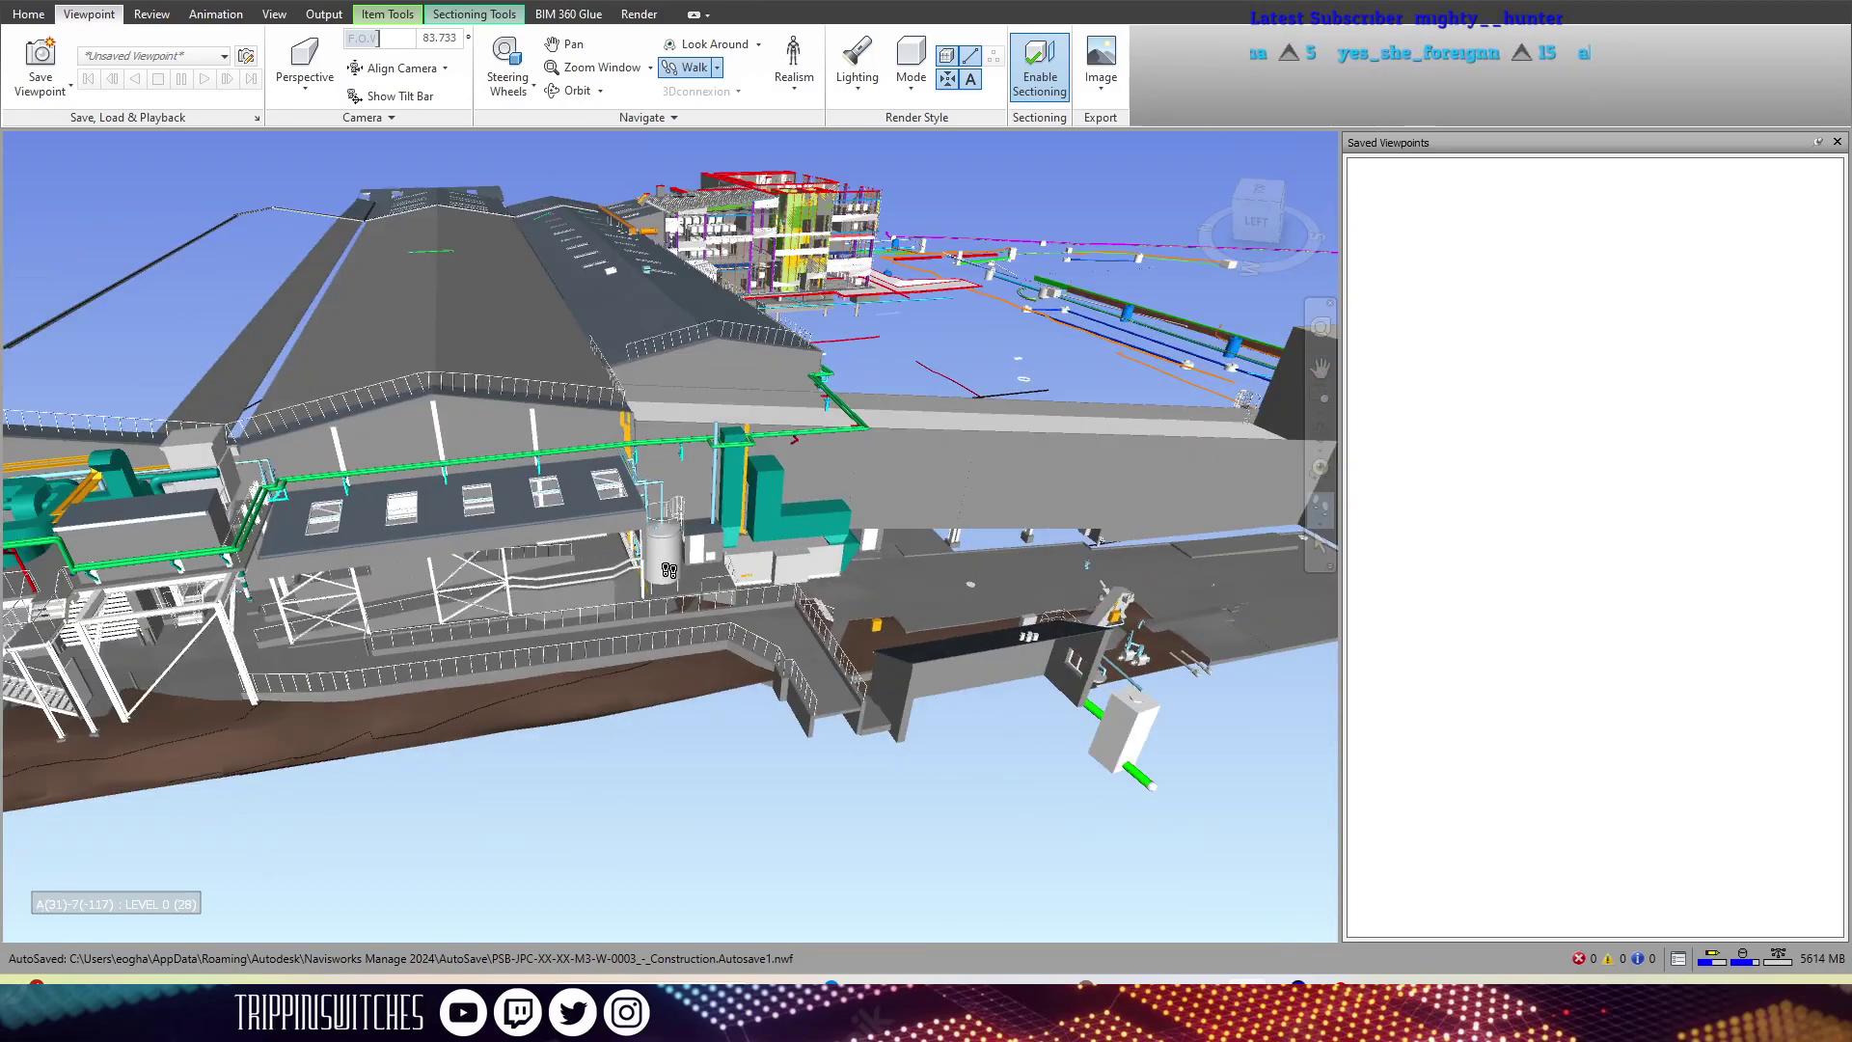
drag(957, 575, 1167, 713)
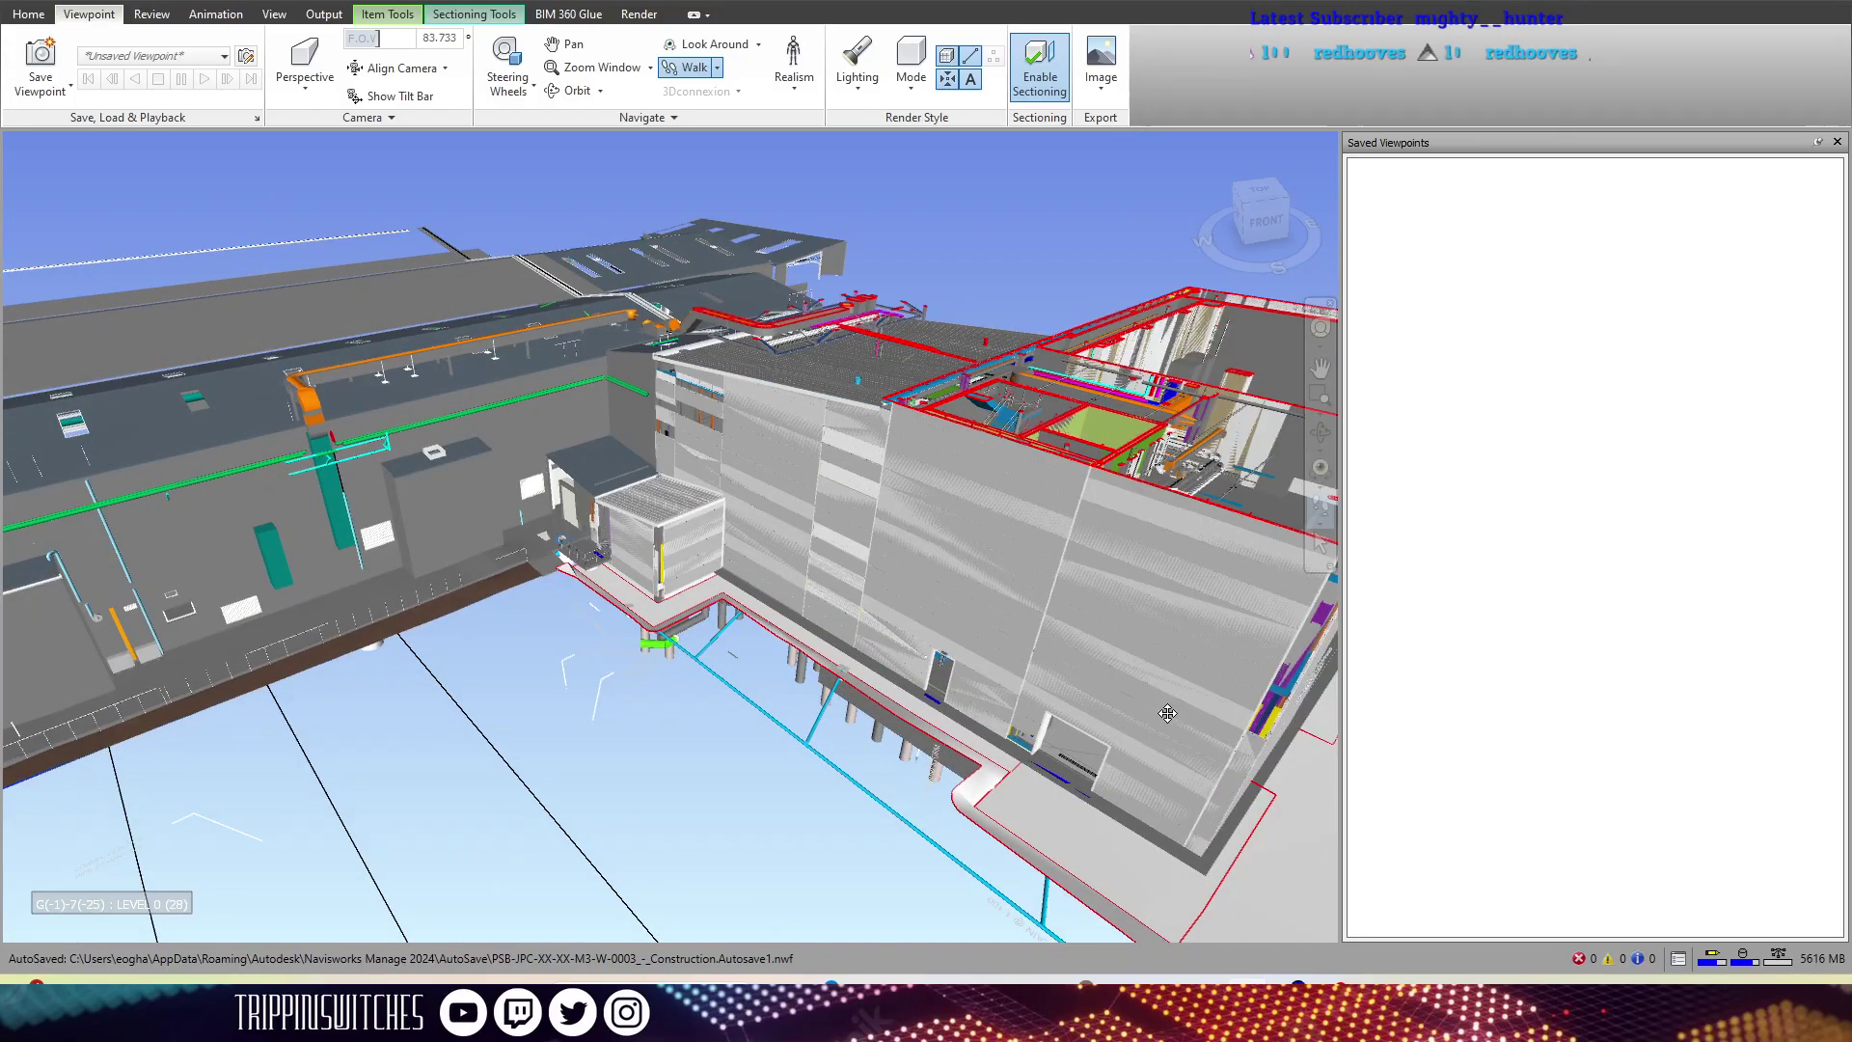
drag(1047, 623, 936, 552)
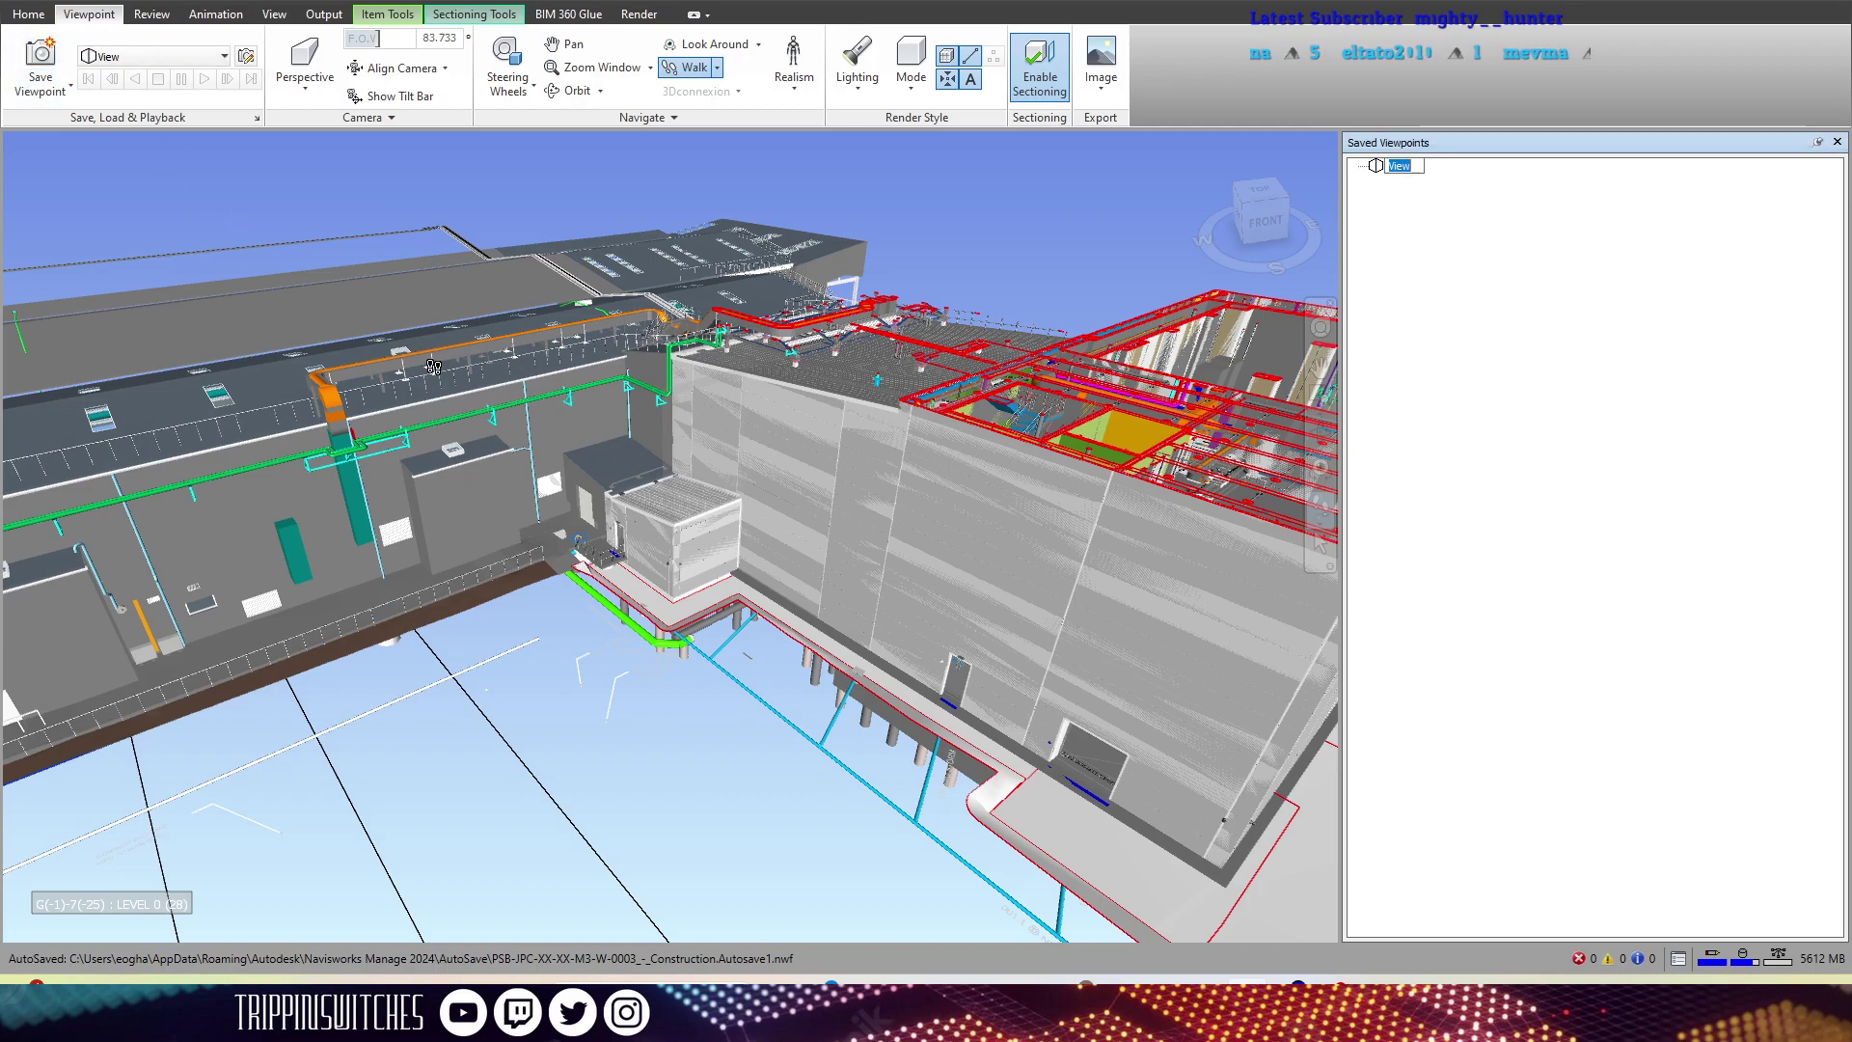
- Walk around the tall building's interior floors and reframe it to bring the pipework into view
drag(904, 691, 1251, 703)
drag(1035, 717, 1061, 665)
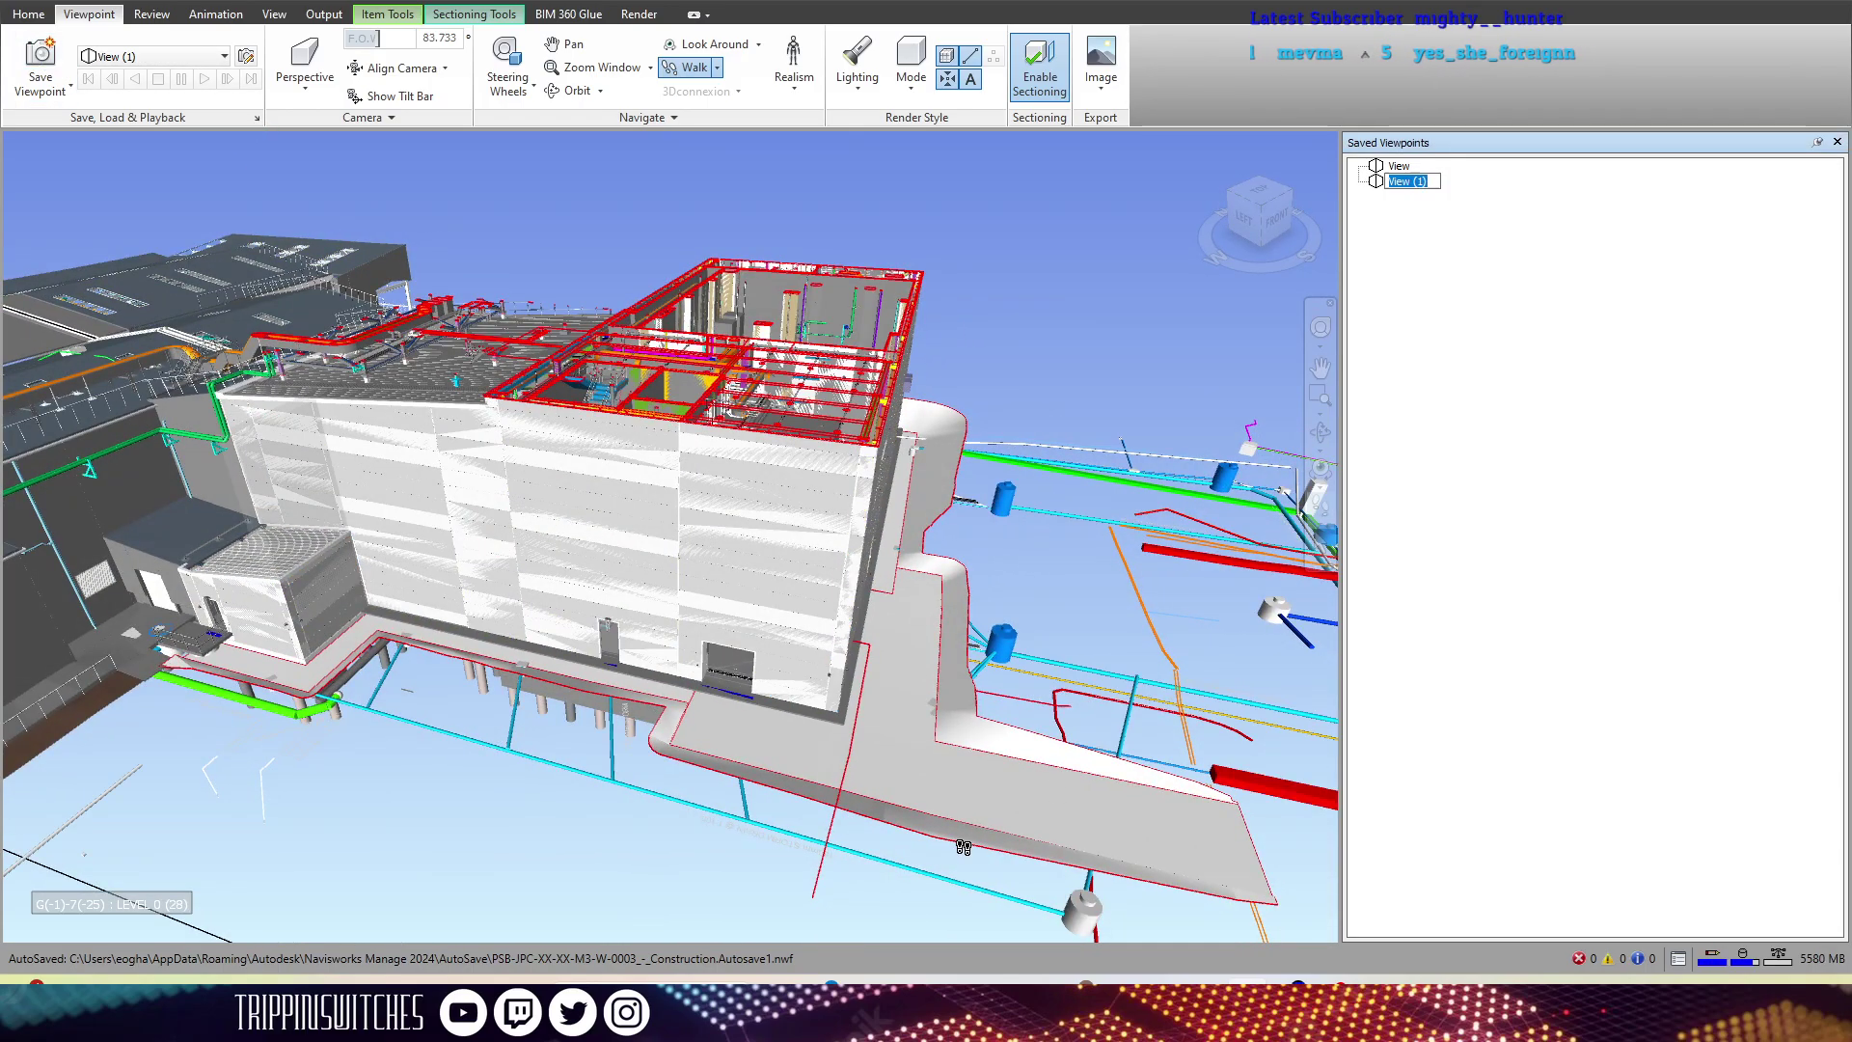
drag(963, 847, 391, 350)
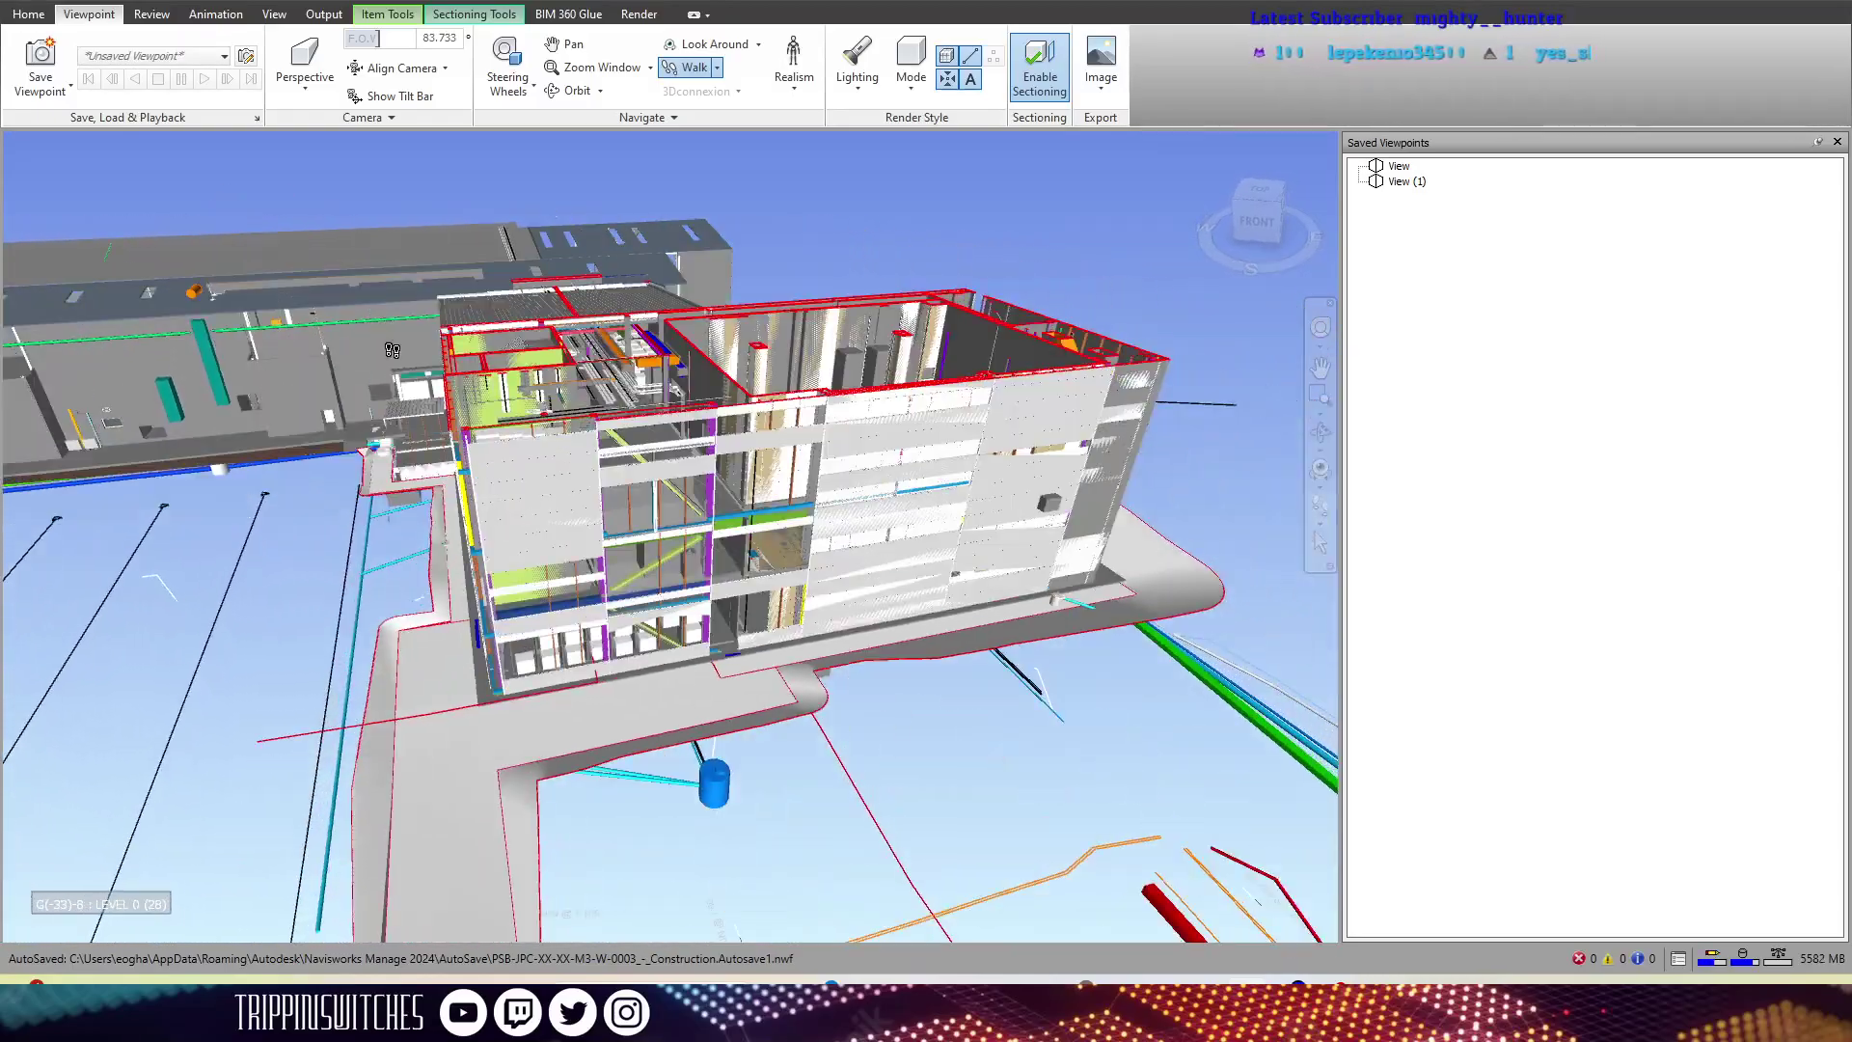
drag(314, 482, 1029, 484)
drag(508, 476, 610, 484)
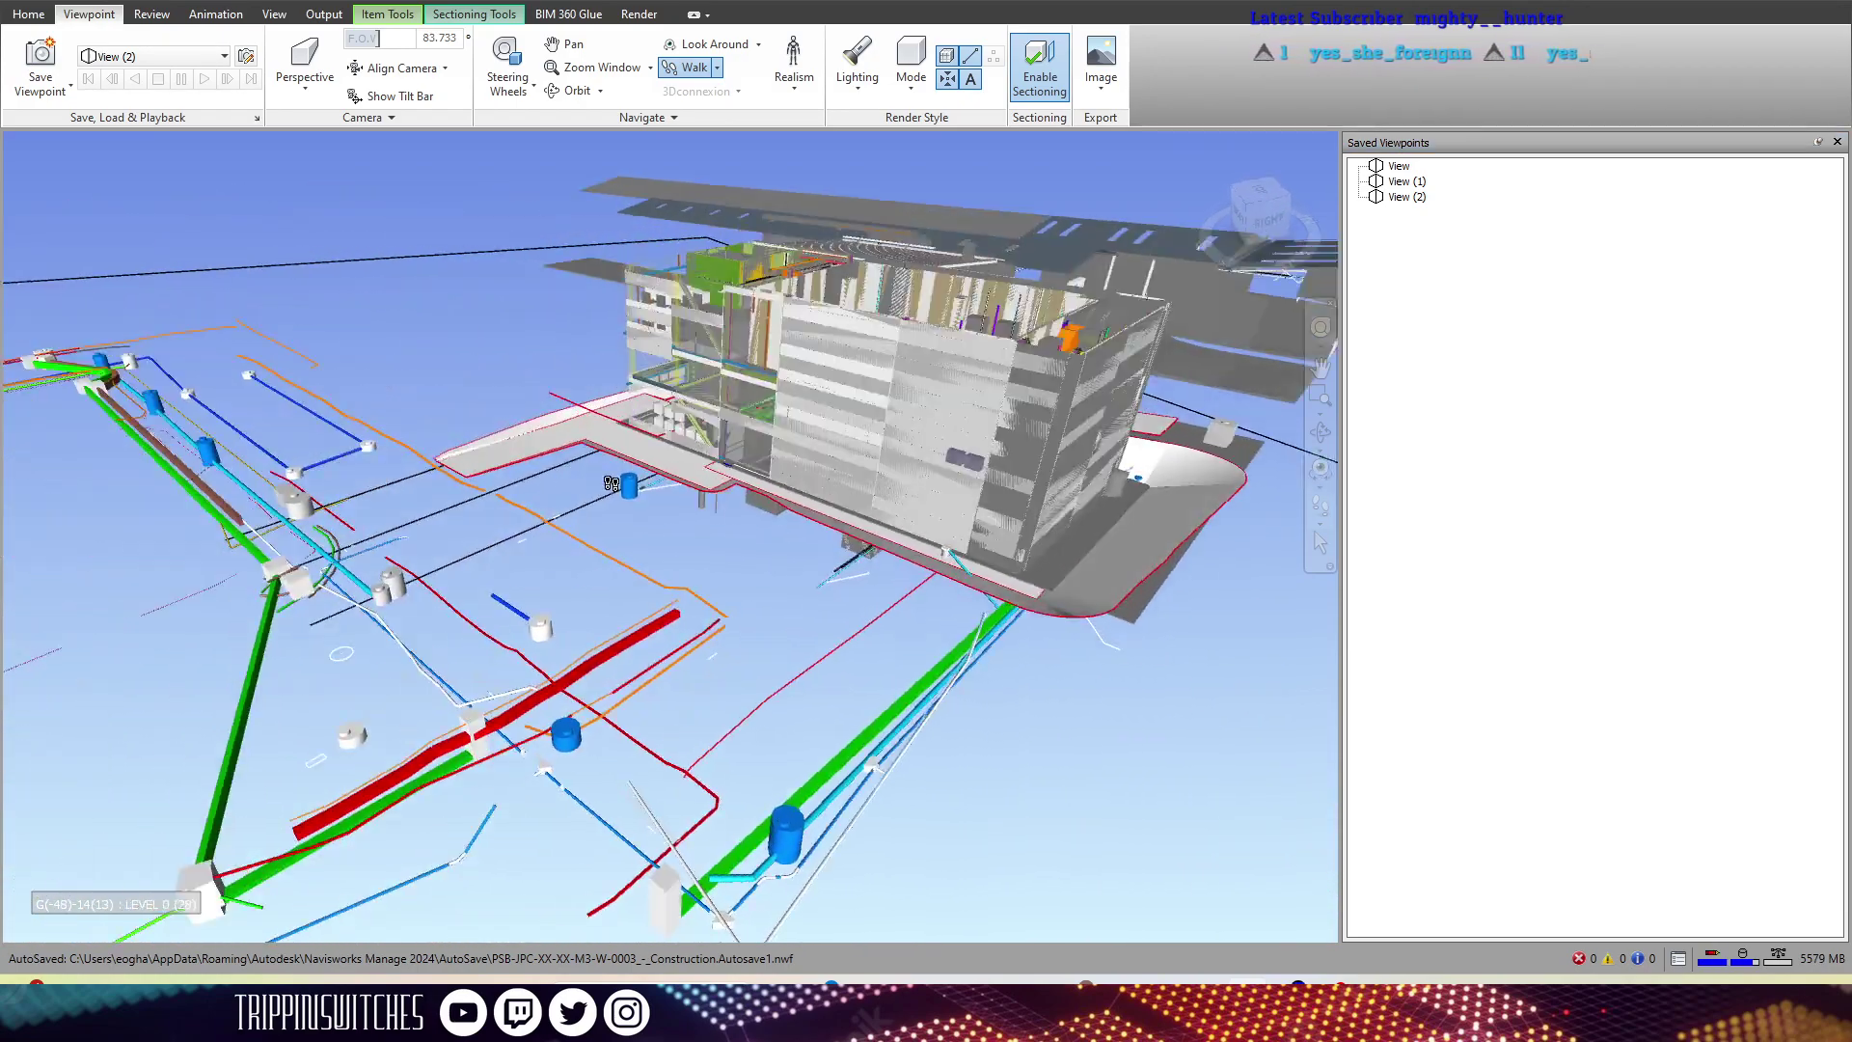
drag(873, 470, 1093, 386)
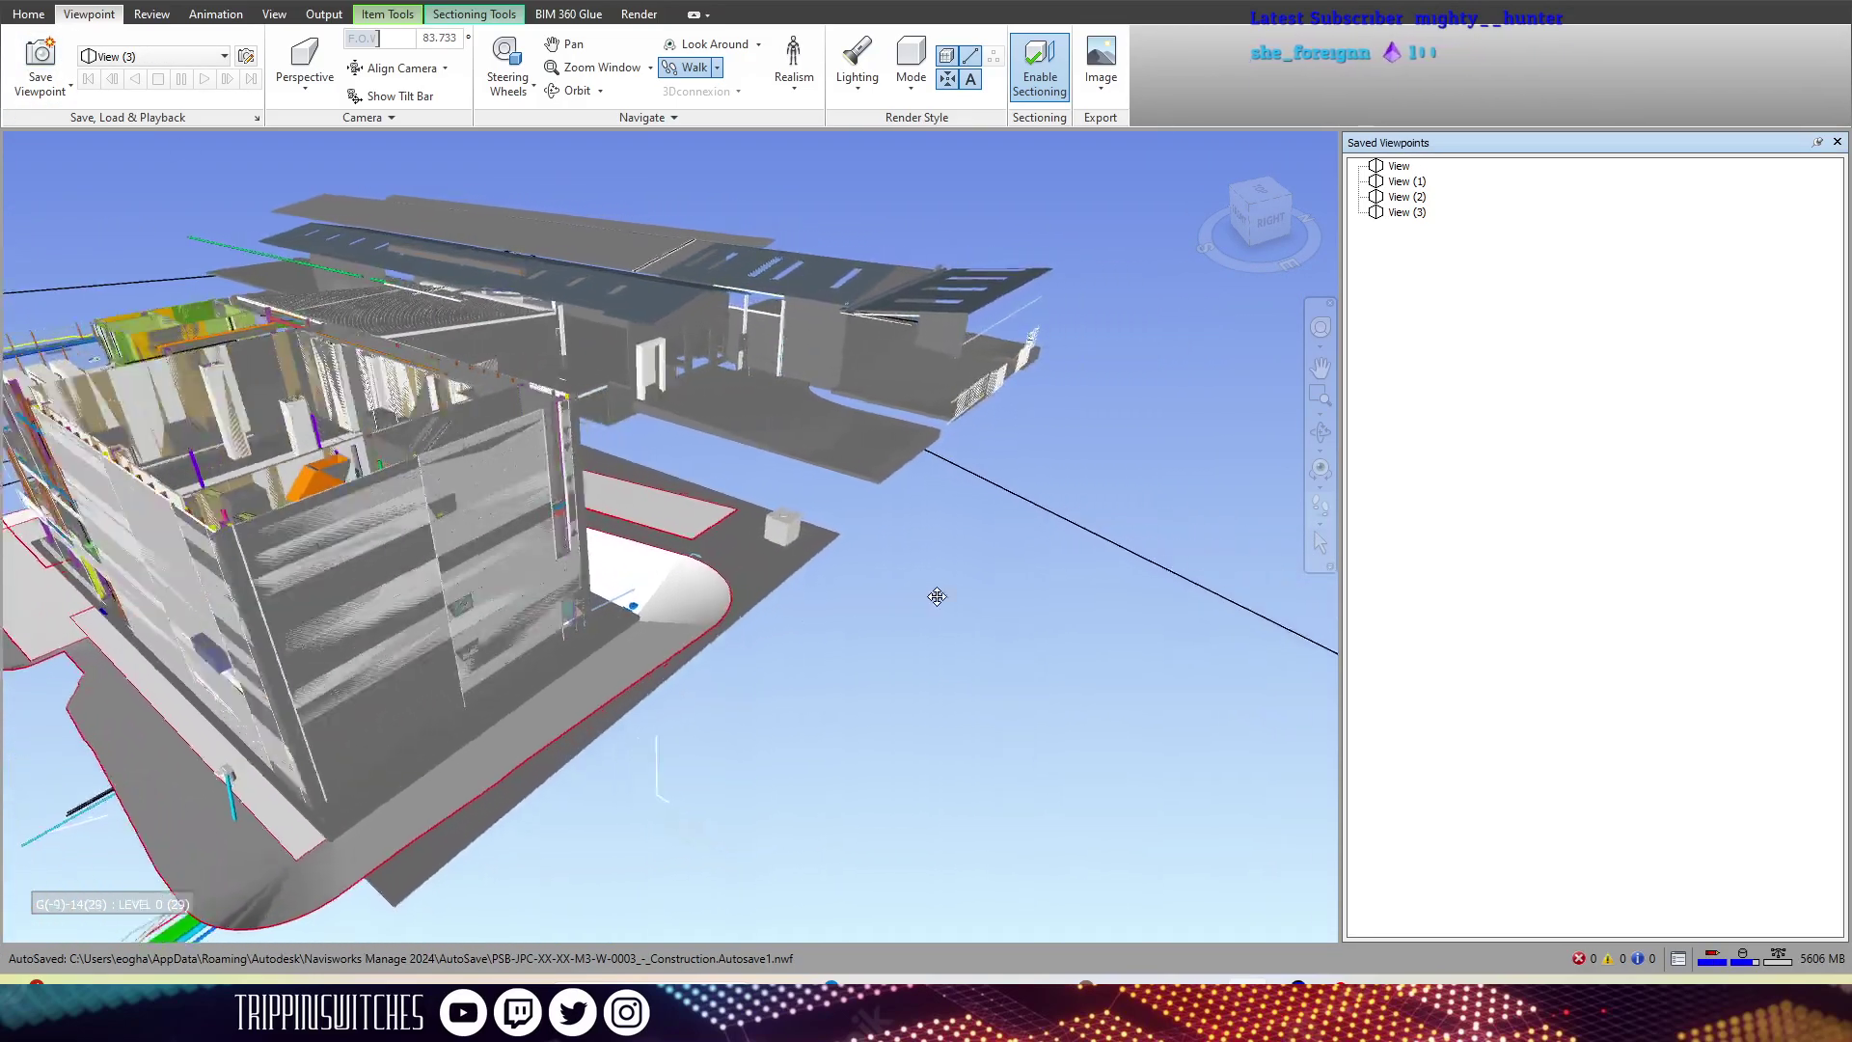
drag(577, 513, 627, 582)
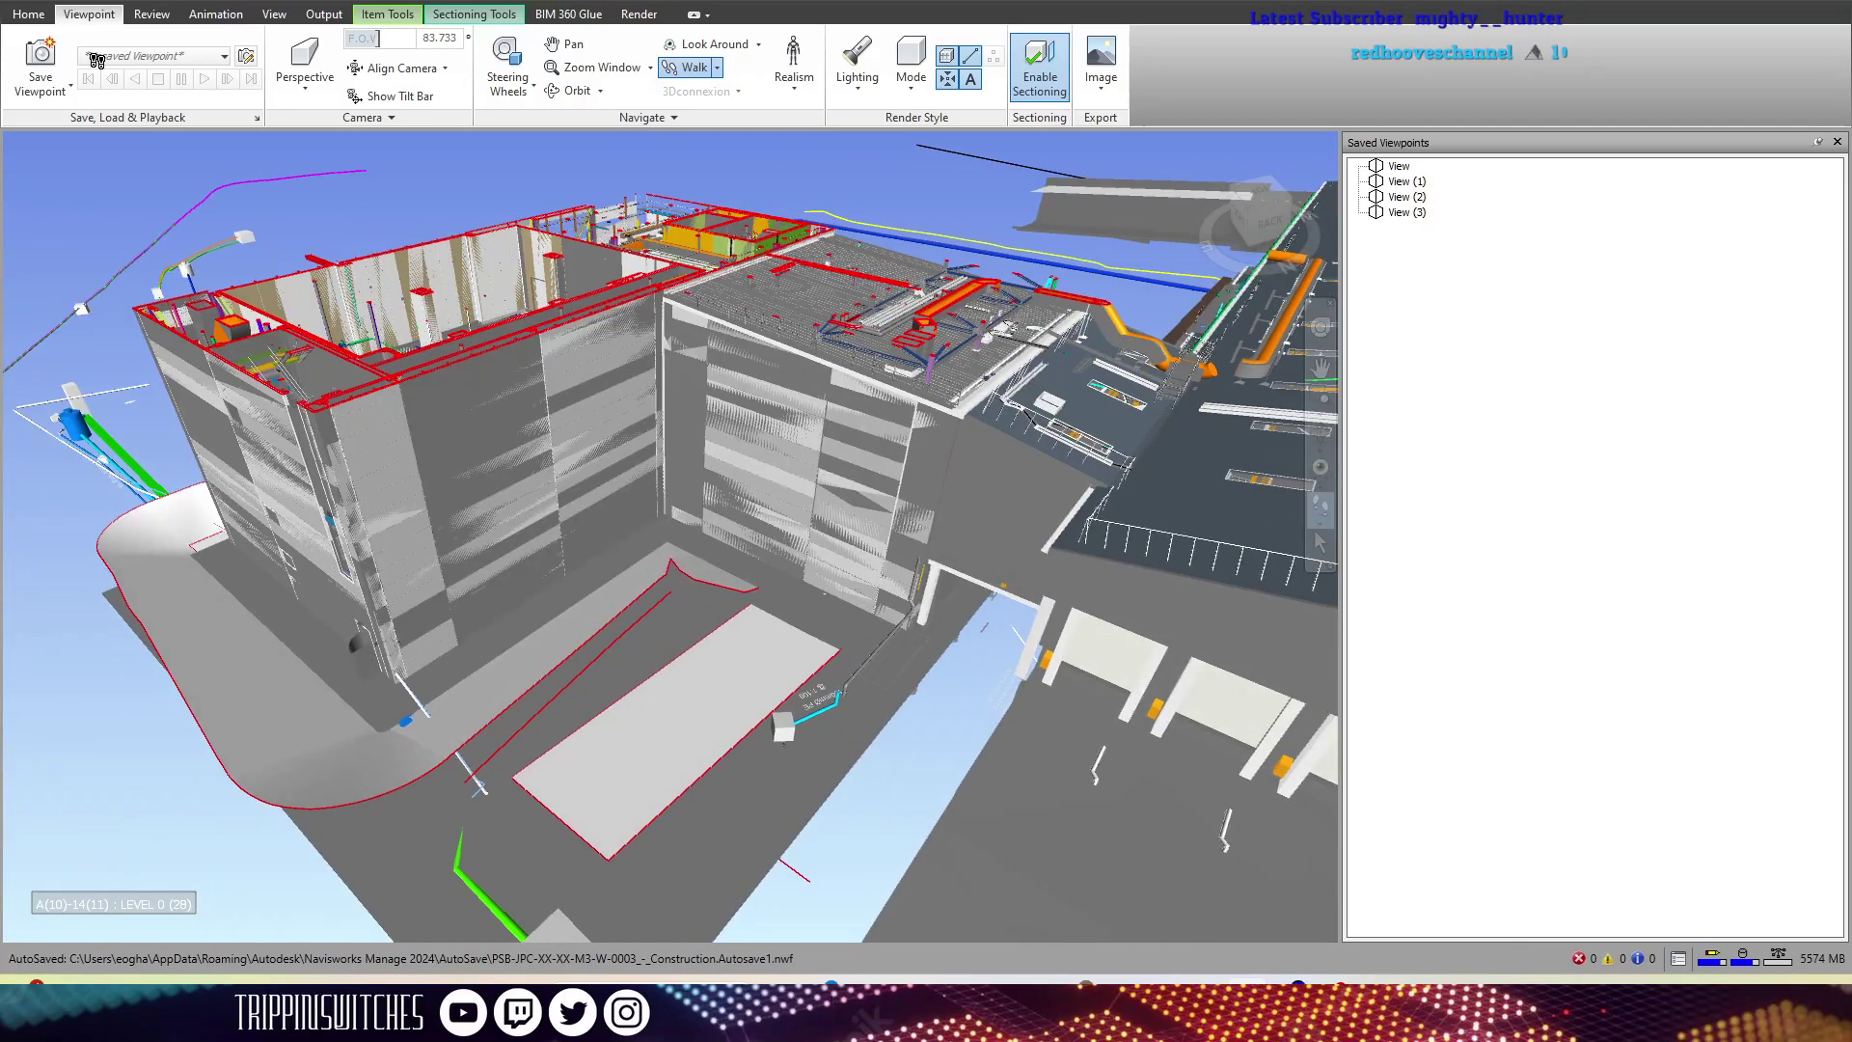
- Move the camera up over the roof and frame the whole building and its roofs
drag(1116, 410, 579, 289)
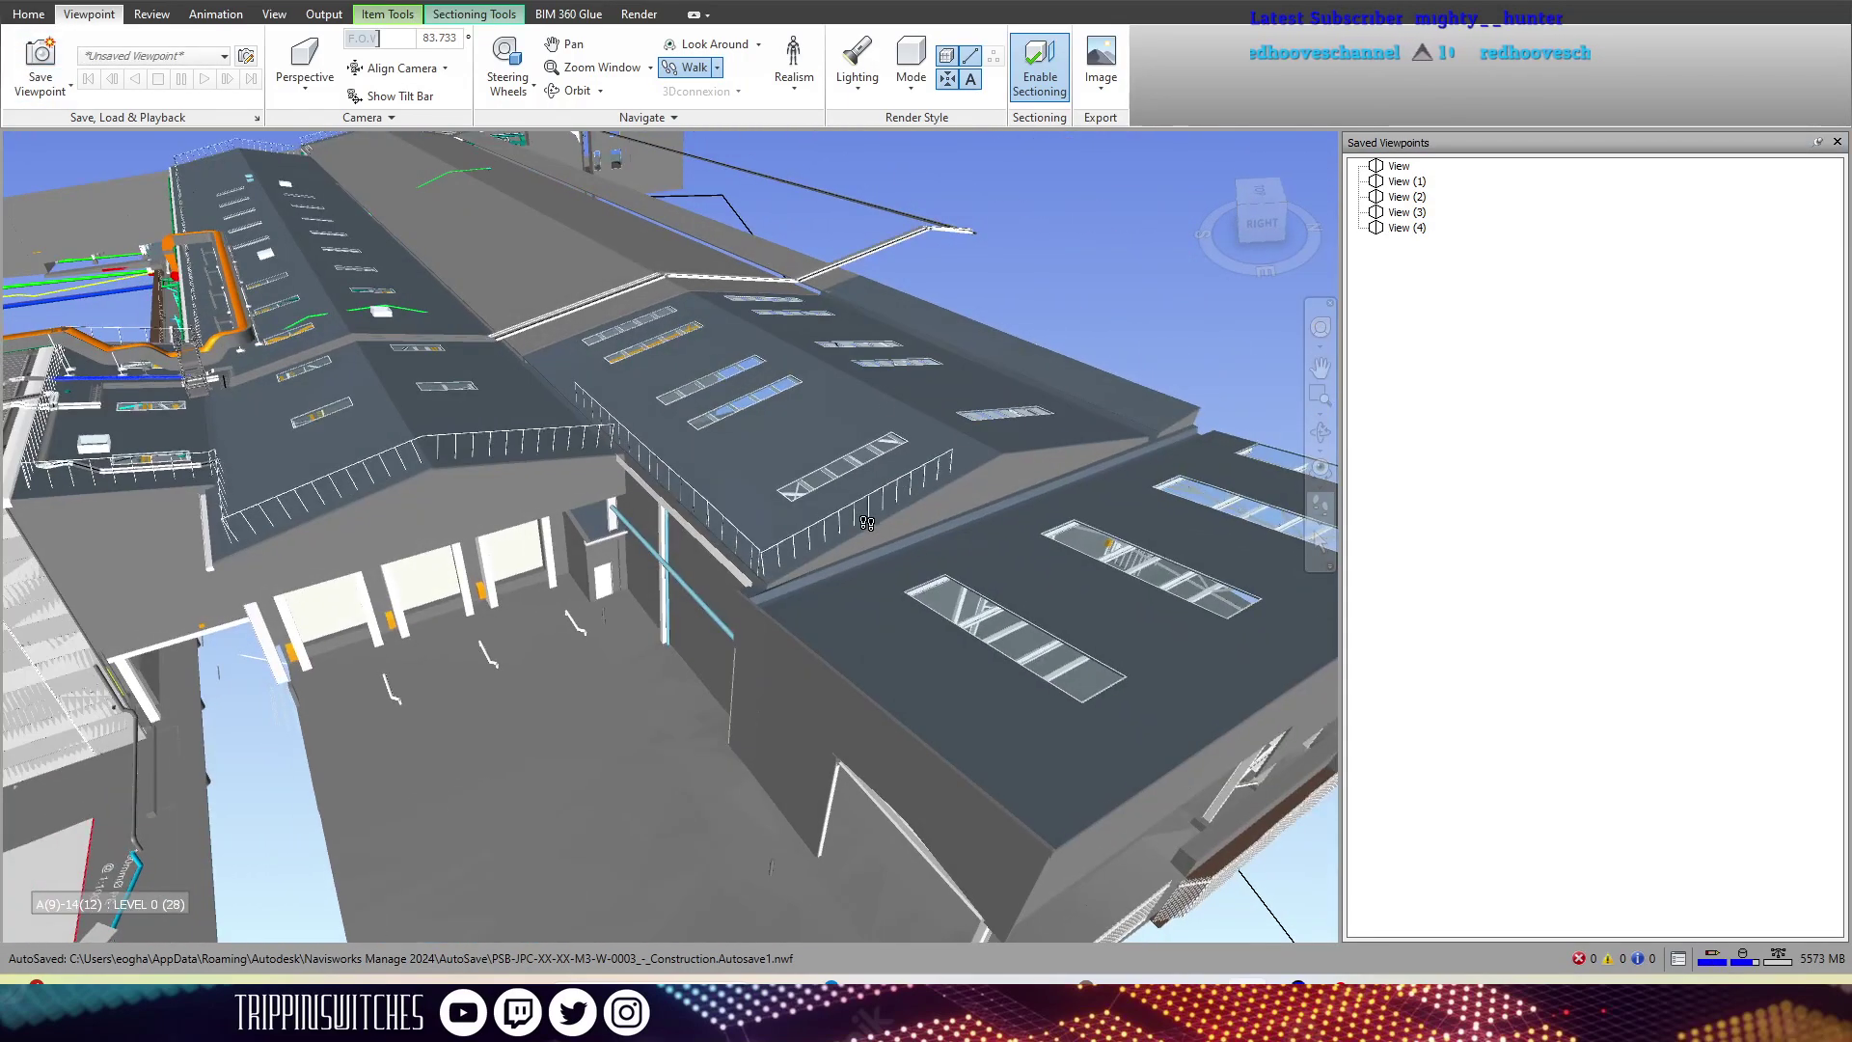
drag(307, 466, 286, 137)
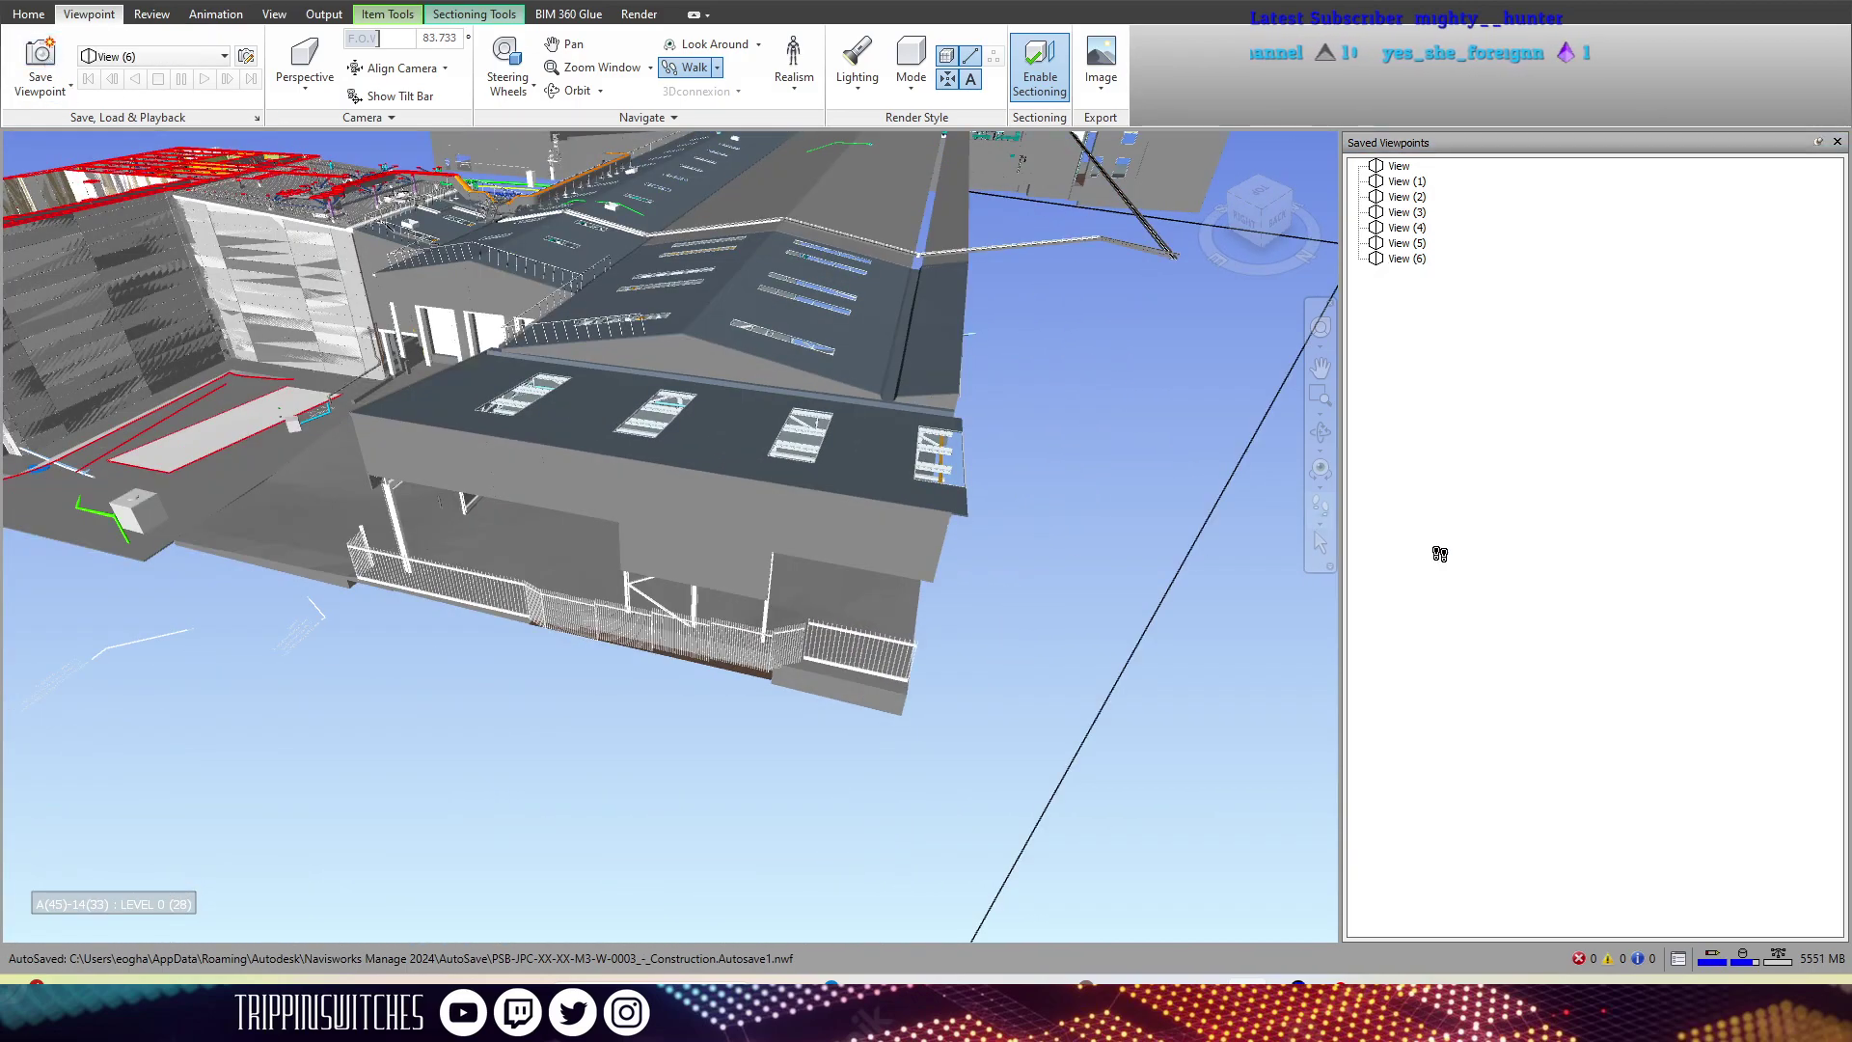
scroll(1096, 540, up, 3)
scroll(309, 550, down, 3)
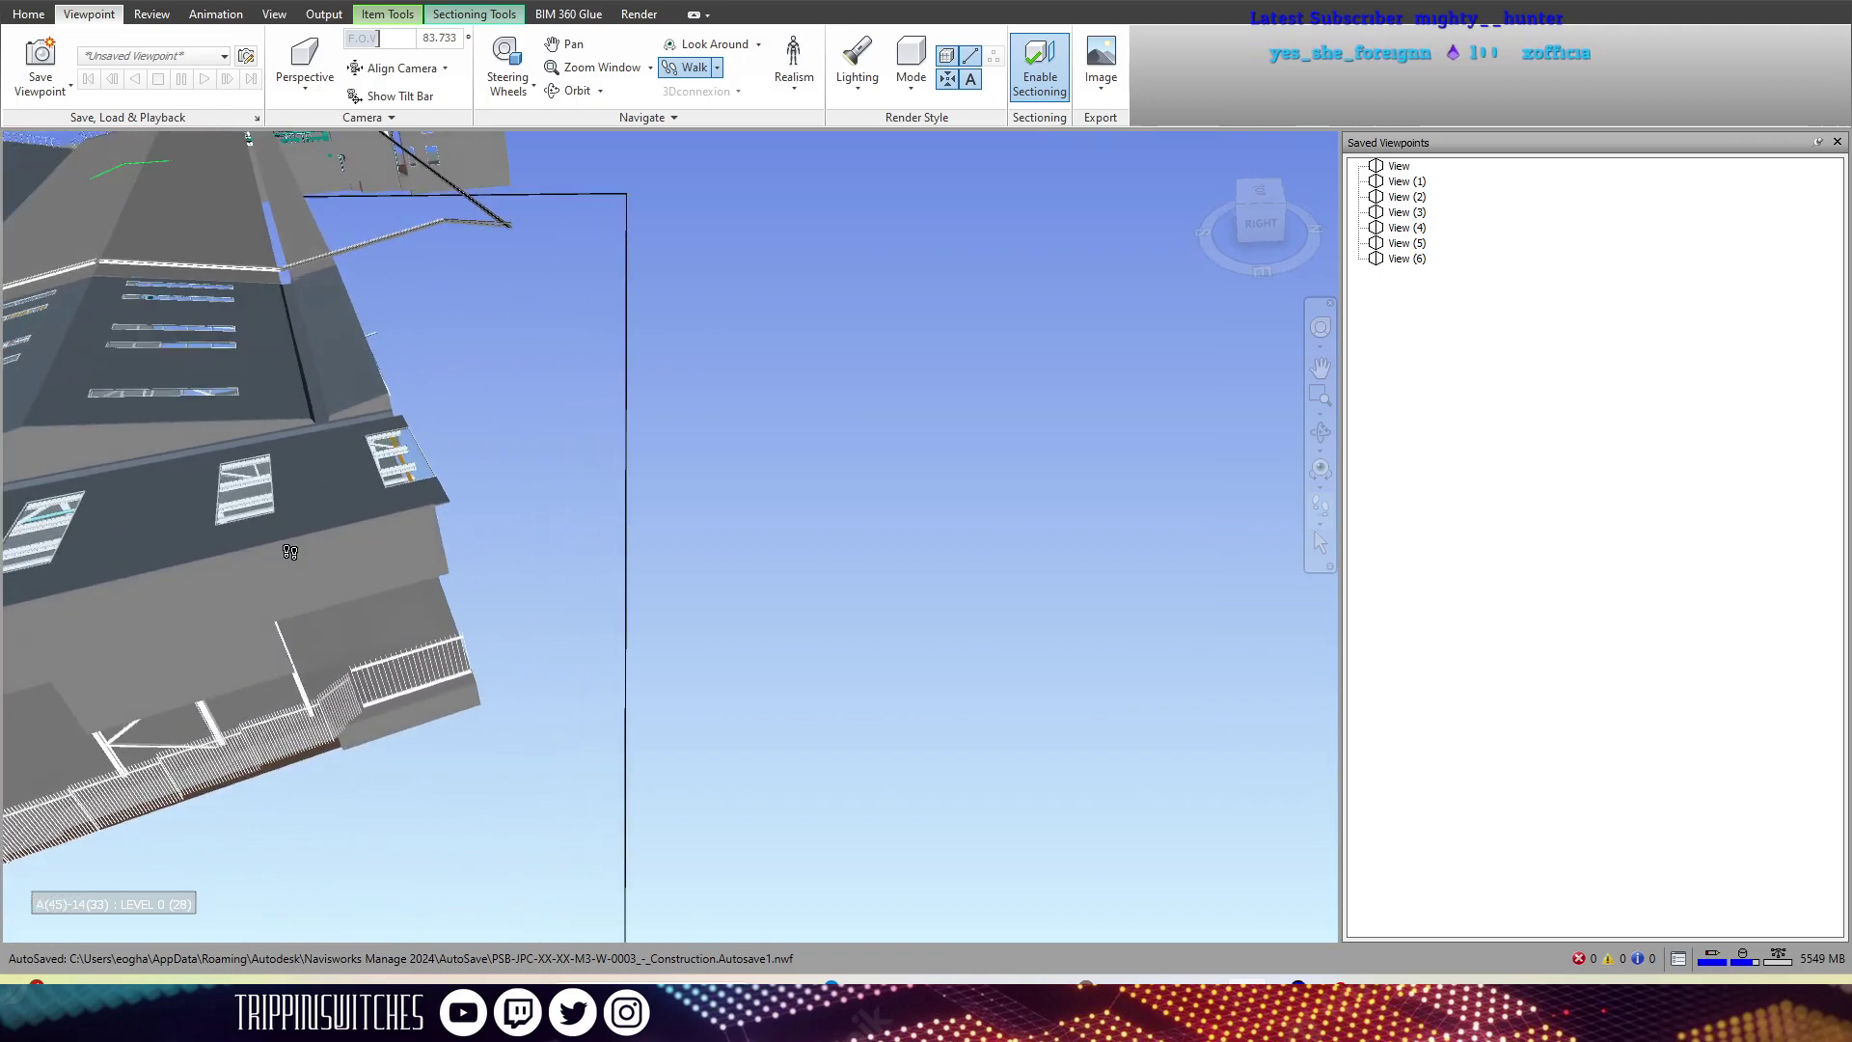
drag(704, 351, 560, 205)
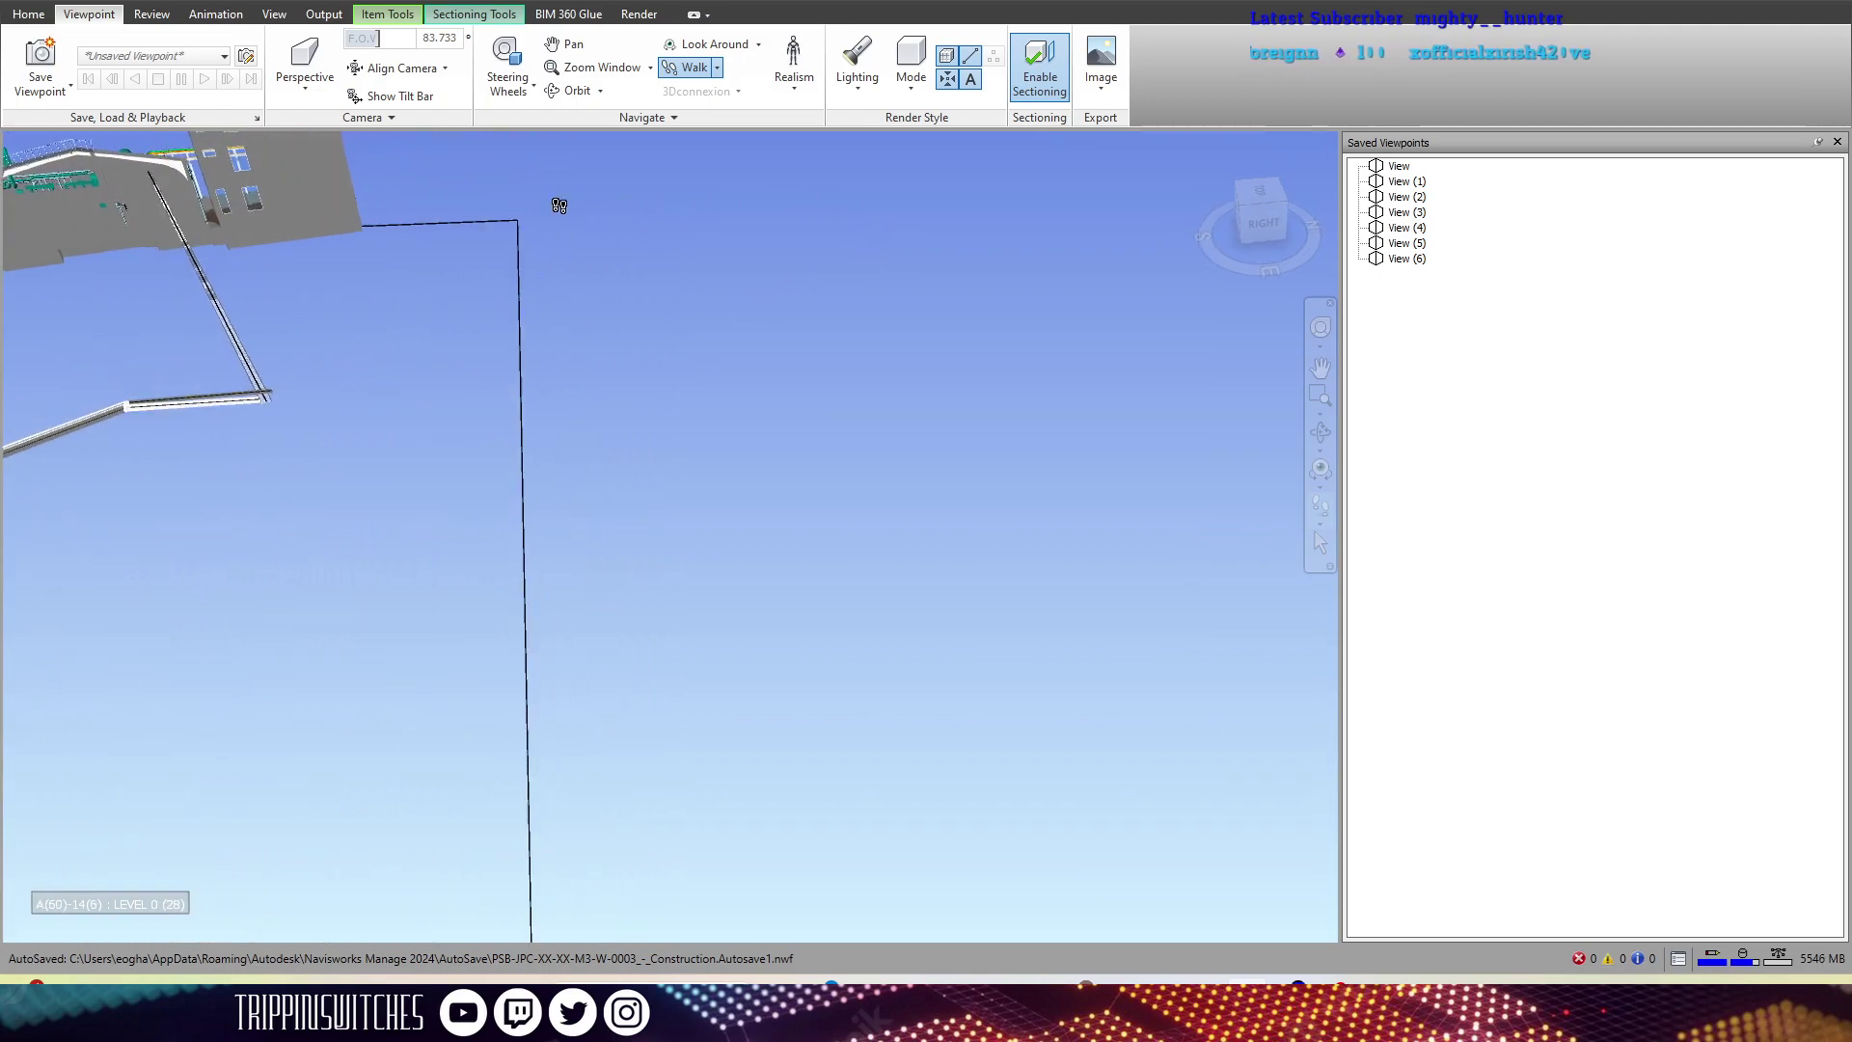
drag(152, 347, 49, 139)
drag(216, 259, 310, 421)
- Save a viewpoint of a new part of the model, then turn toward the slab and piped structure
drag(618, 795, 46, 128)
click(40, 63)
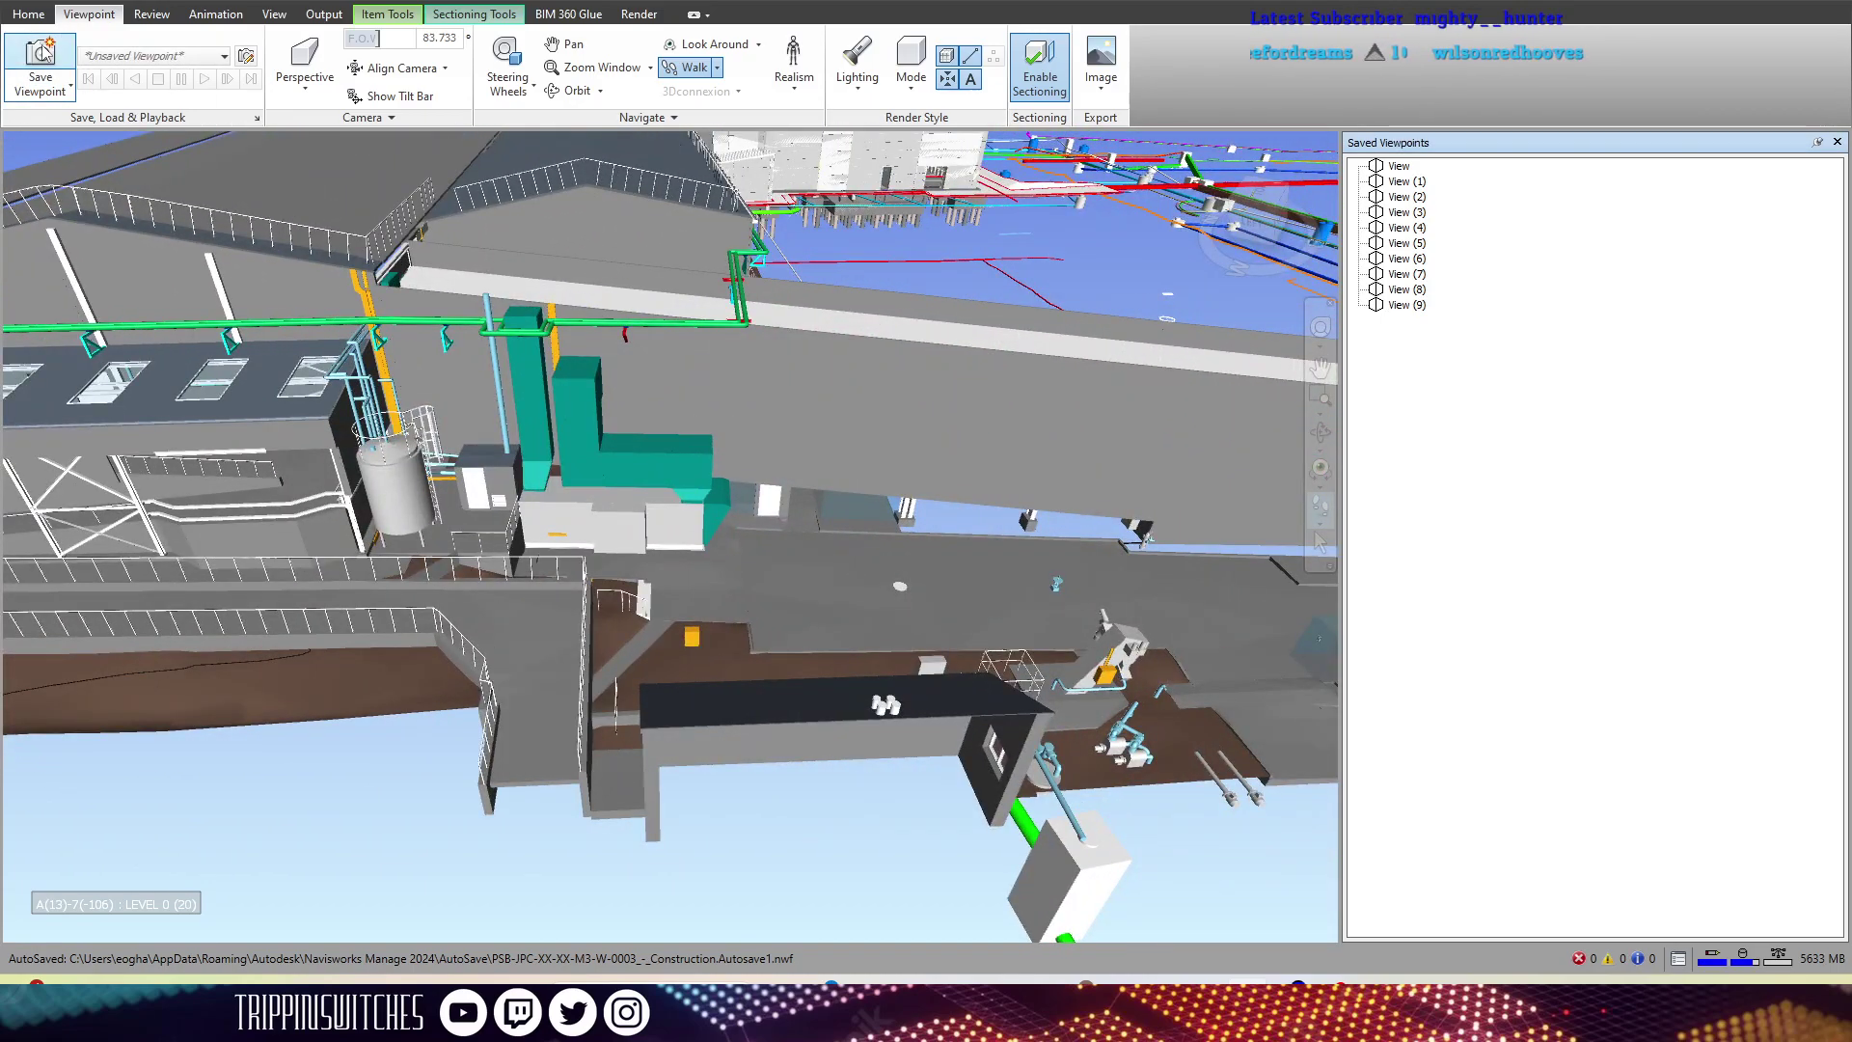
drag(886, 427, 815, 309)
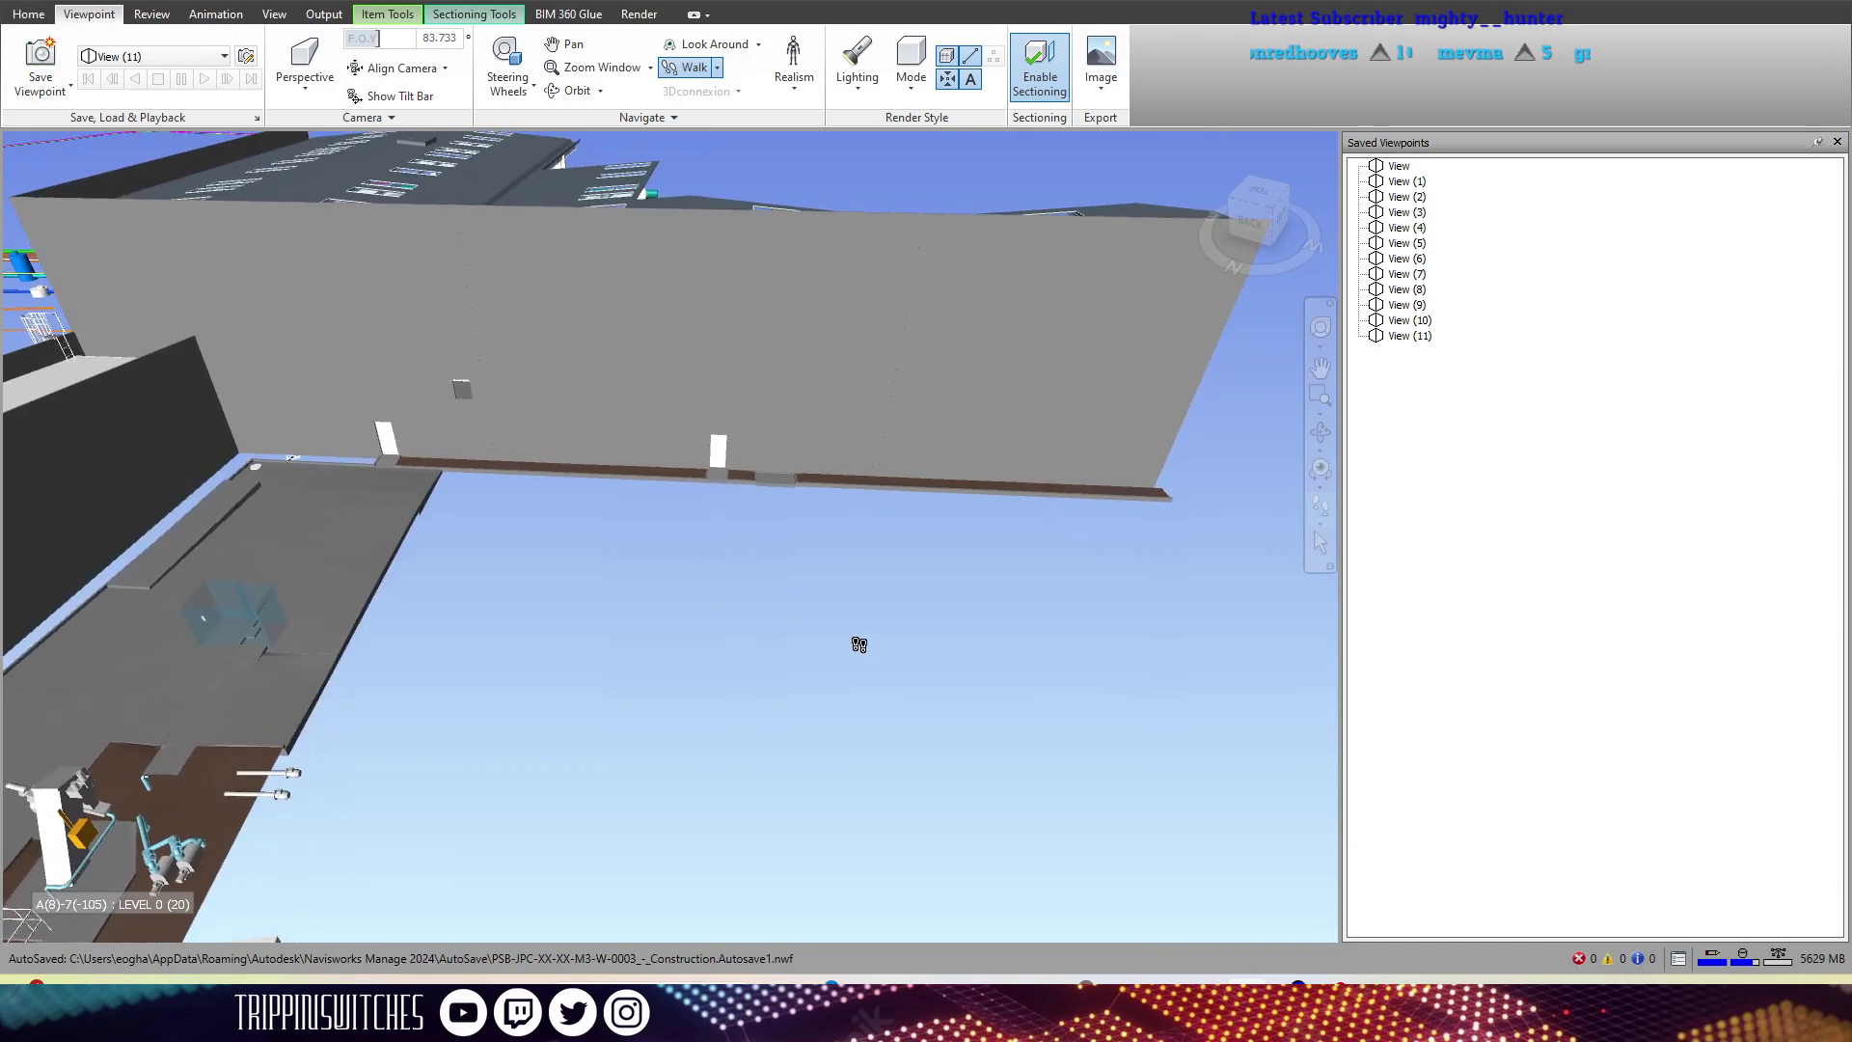
drag(858, 644, 408, 469)
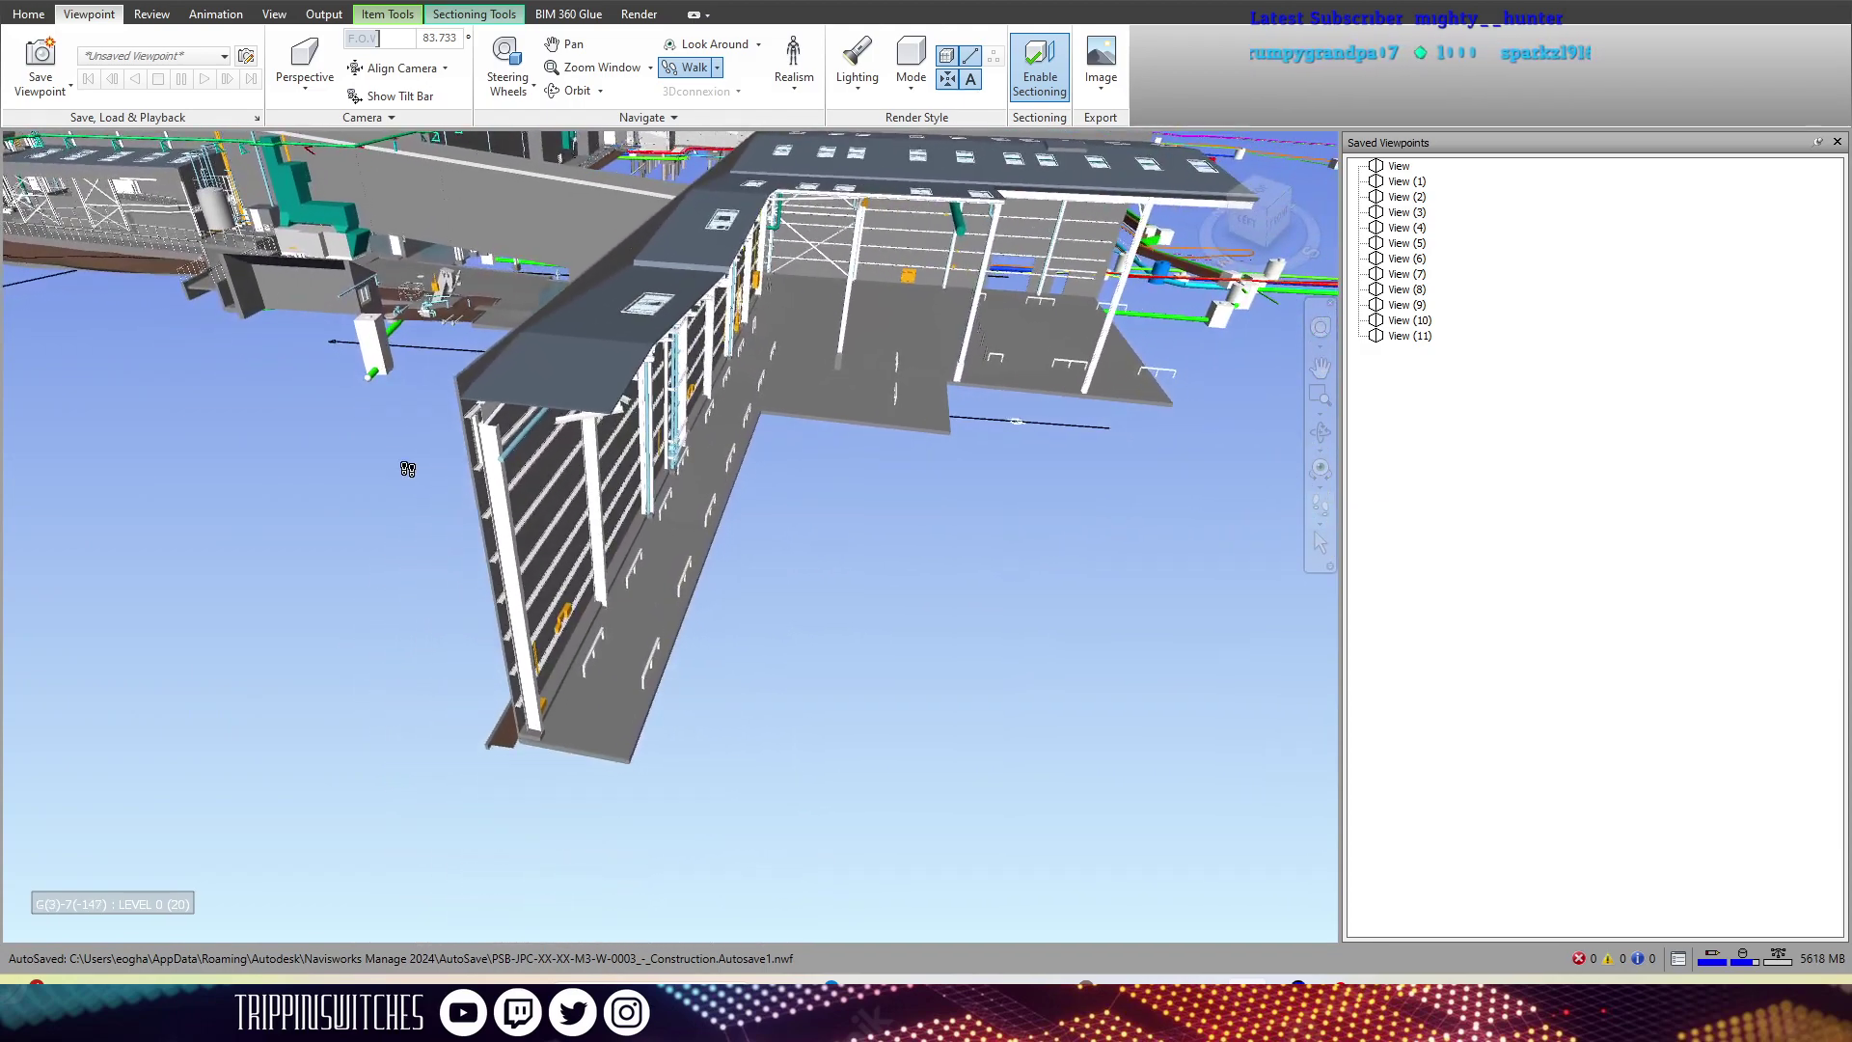
- Walk over the pipe runs and in close to the building facade
drag(723, 585, 337, 571)
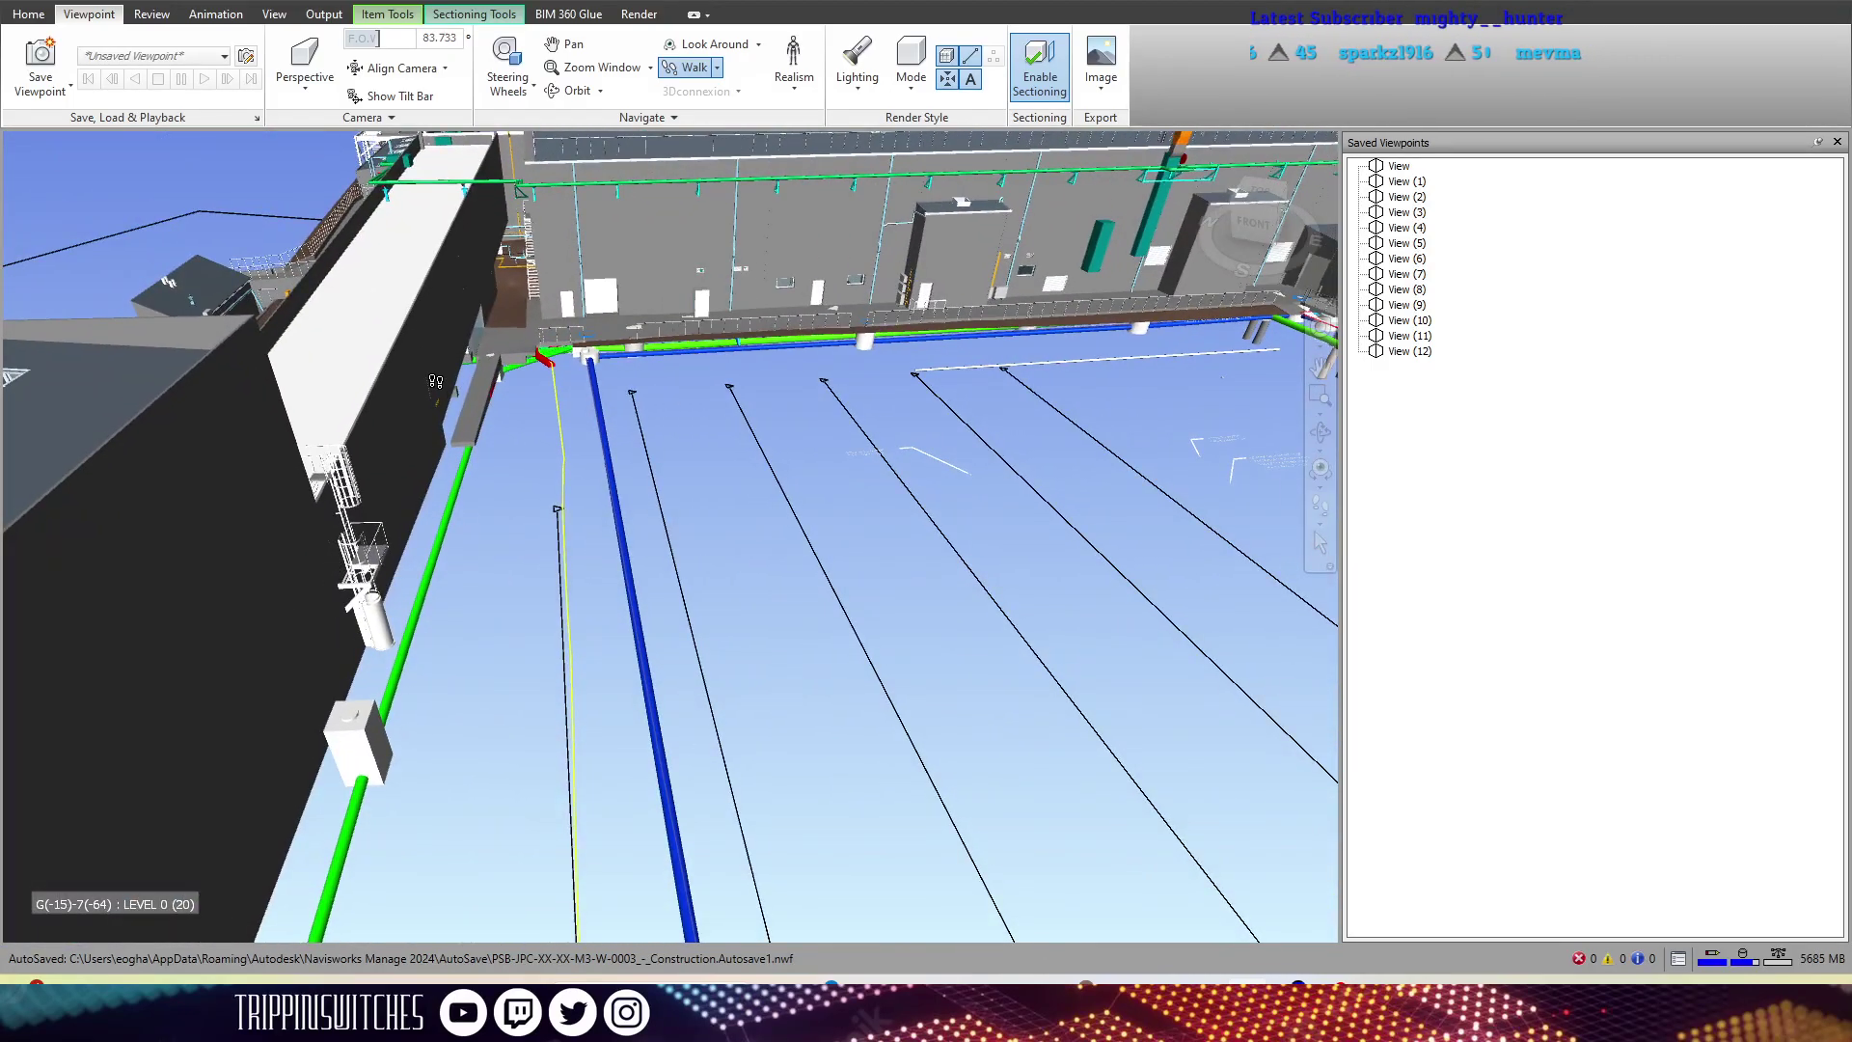
drag(436, 381, 434, 540)
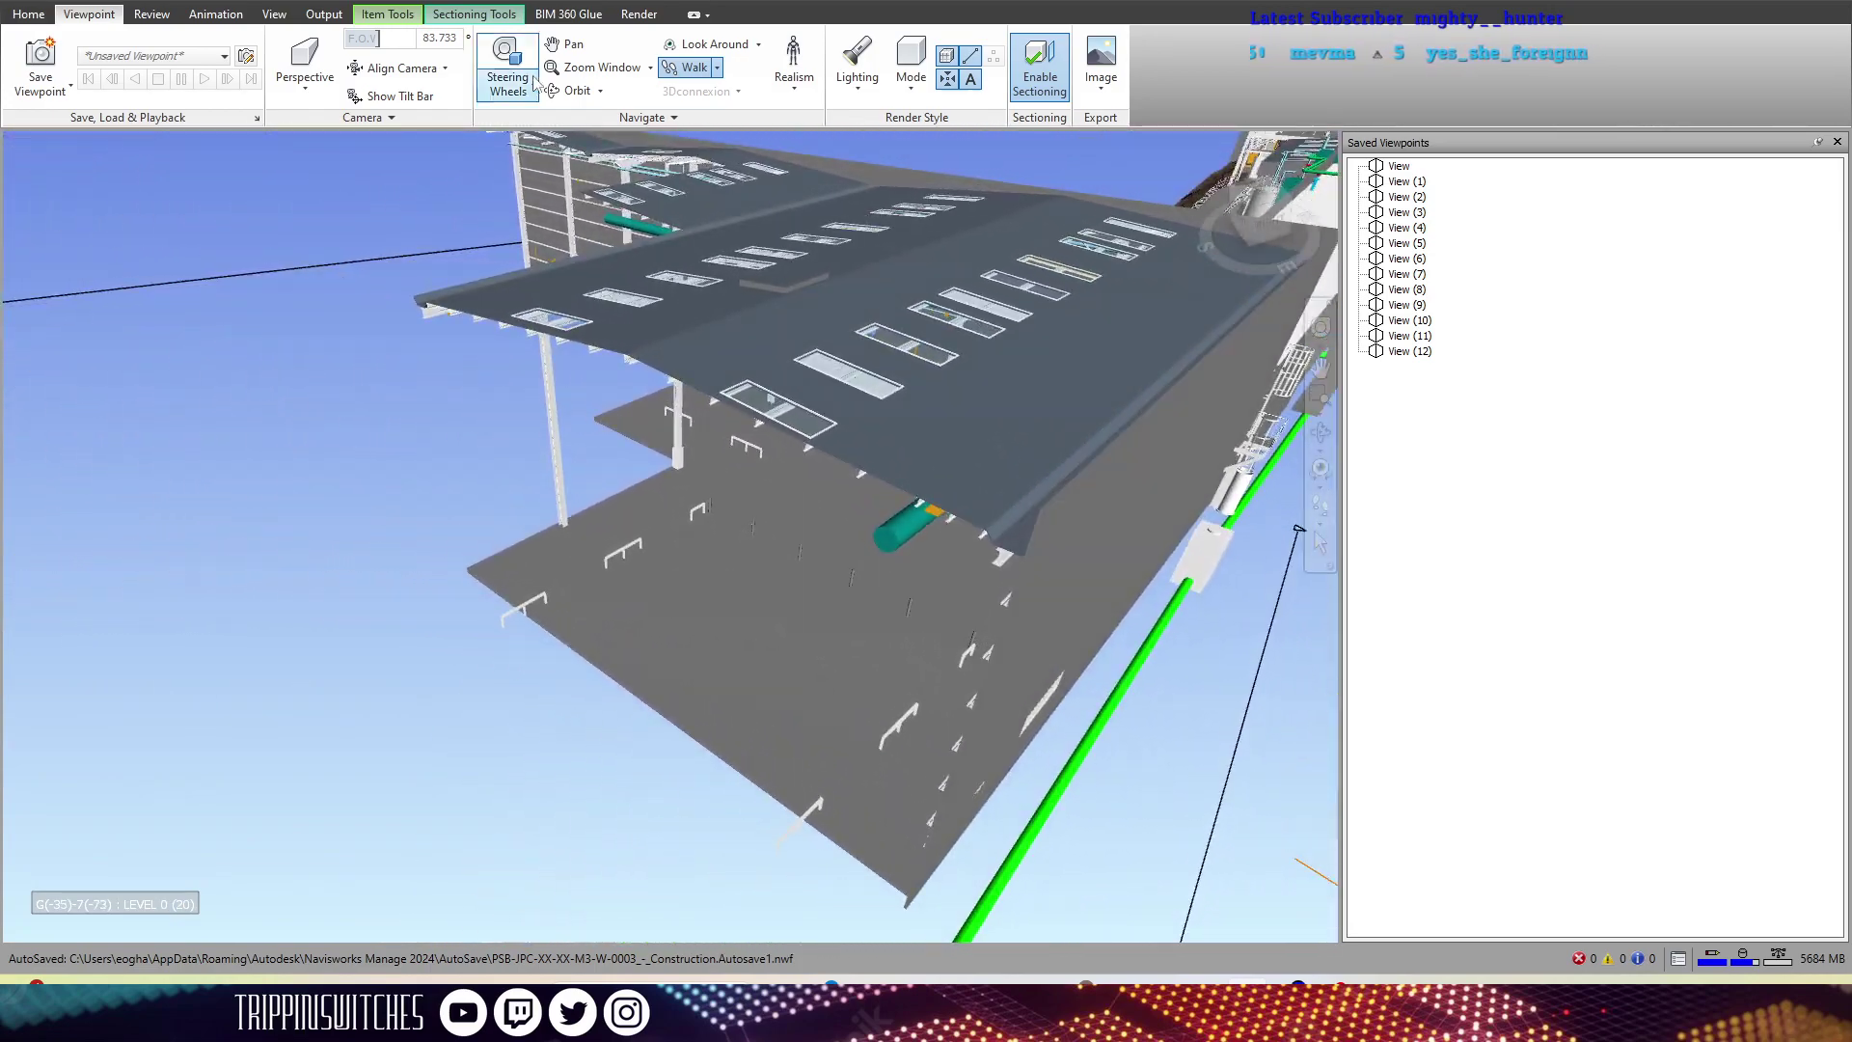
drag(705, 440, 243, 158)
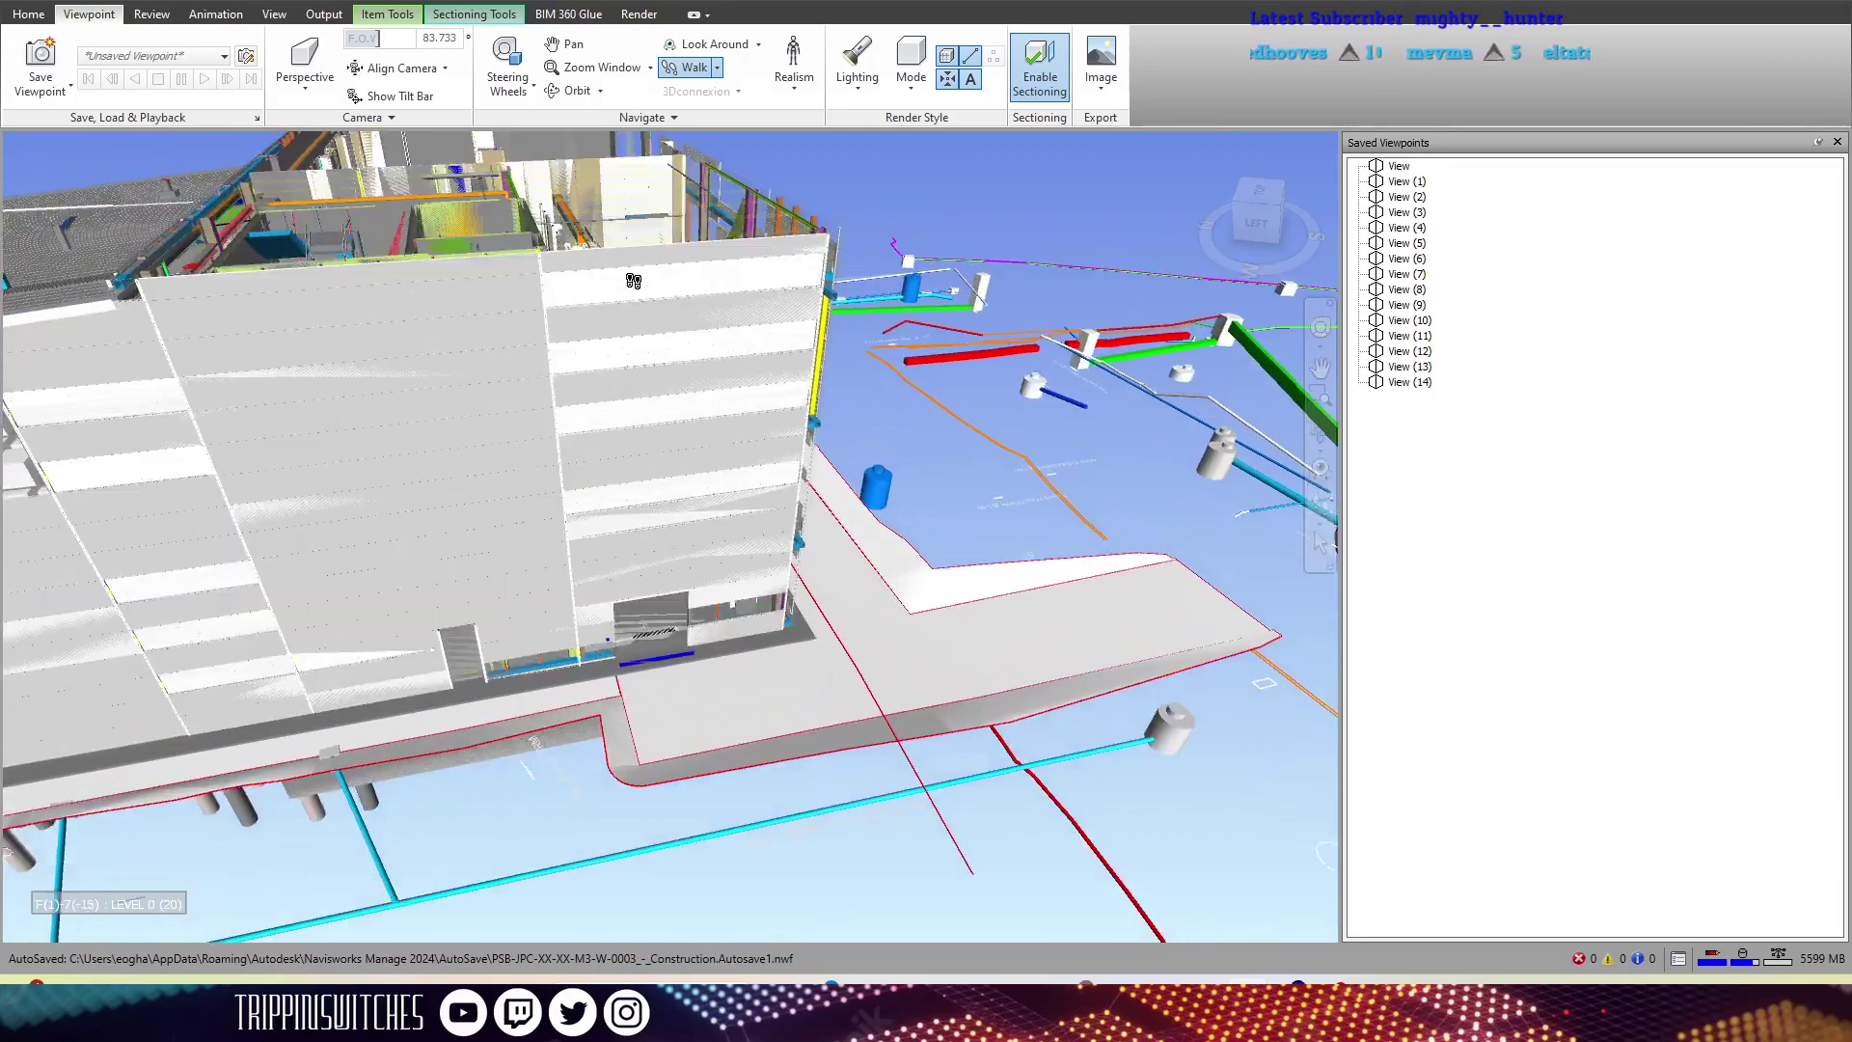
drag(633, 280, 810, 641)
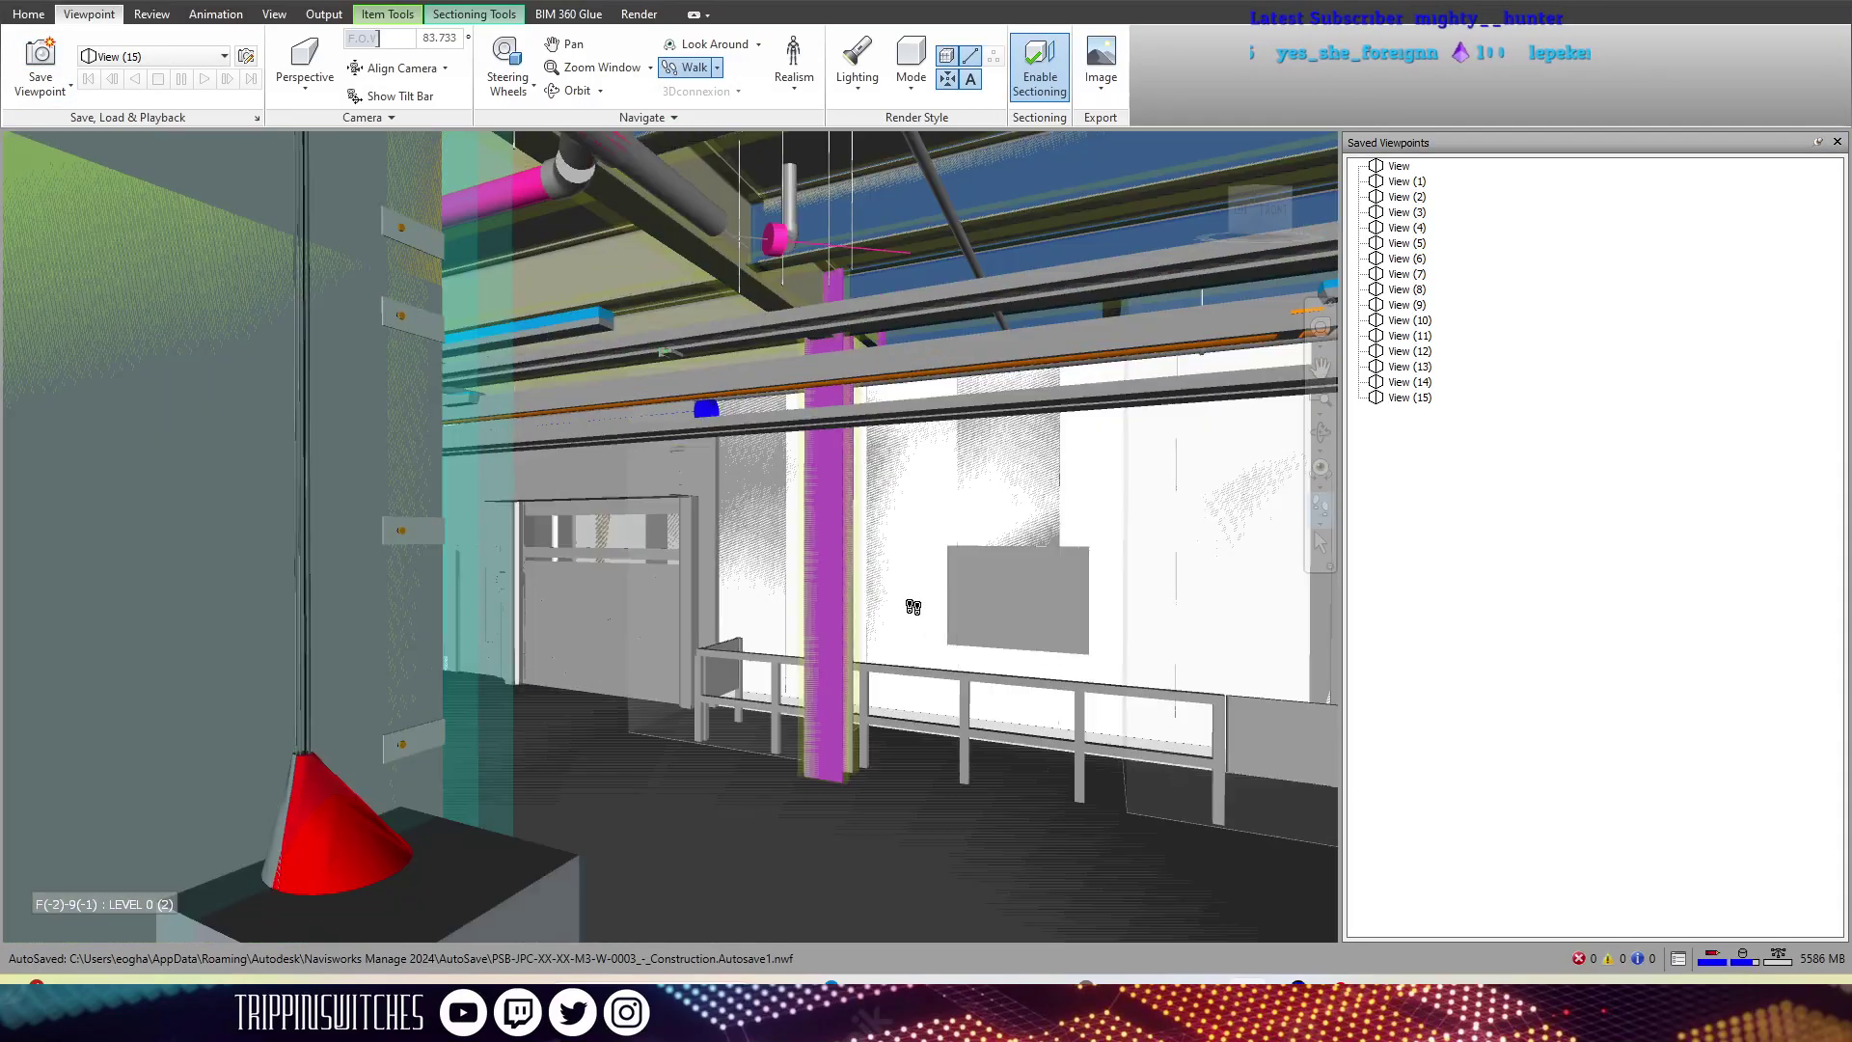
- Save a viewpoint facing the plant-room doorway, then walk through the corridor to the steel beams
drag(912, 607, 804, 645)
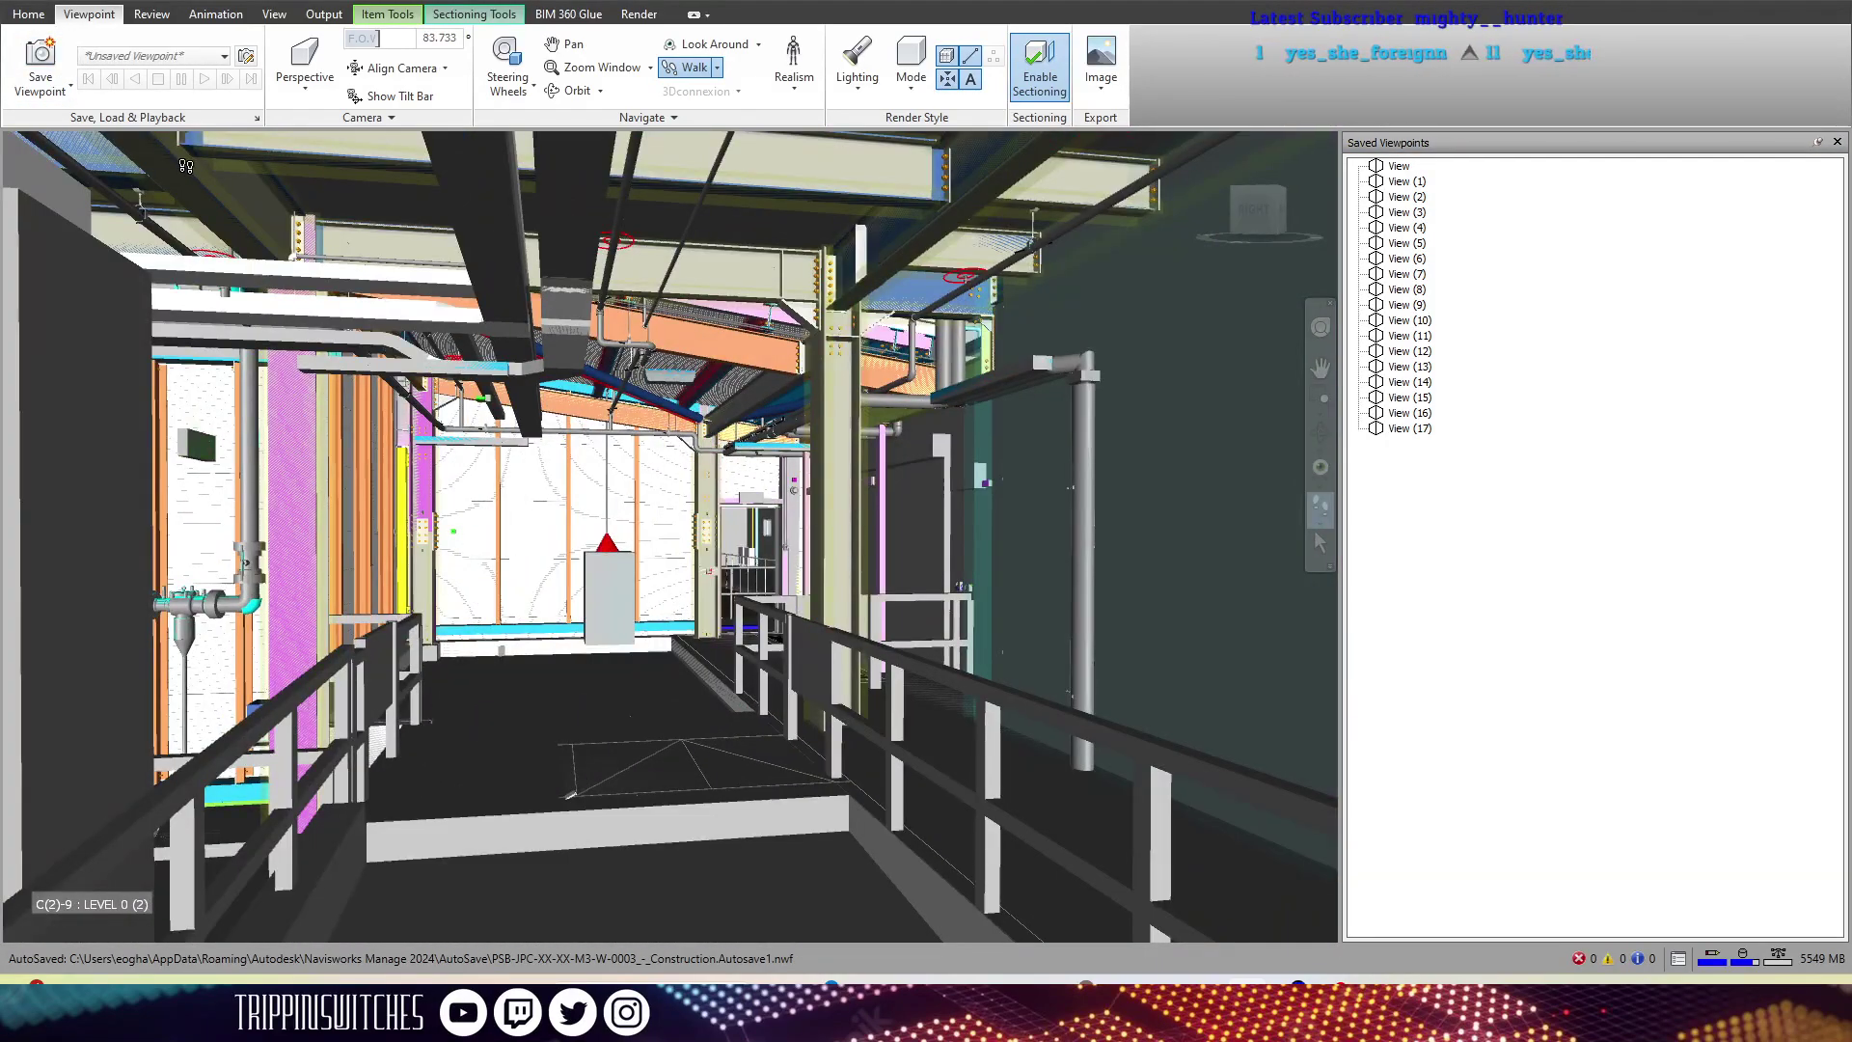
click(40, 58)
drag(820, 579, 1279, 719)
drag(956, 576, 141, 181)
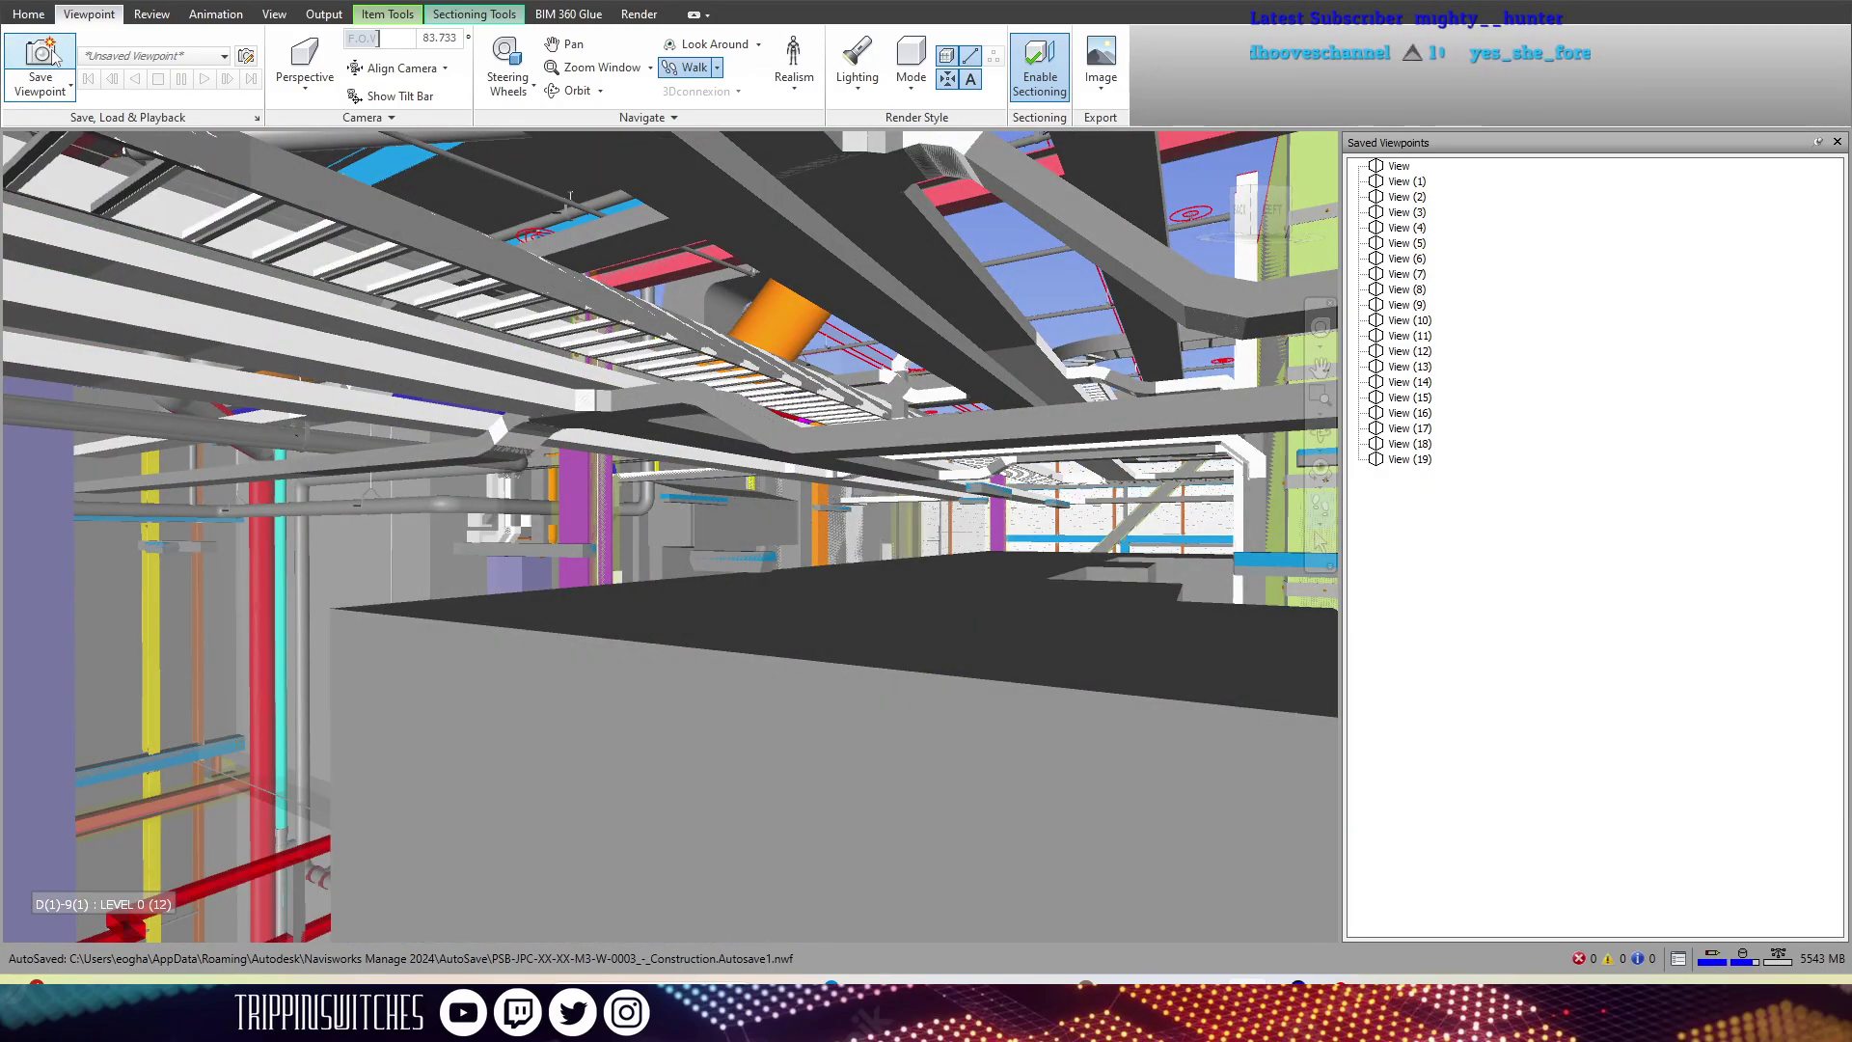
- Save View (21) facing the purple column and ducts
drag(463, 641, 675, 596)
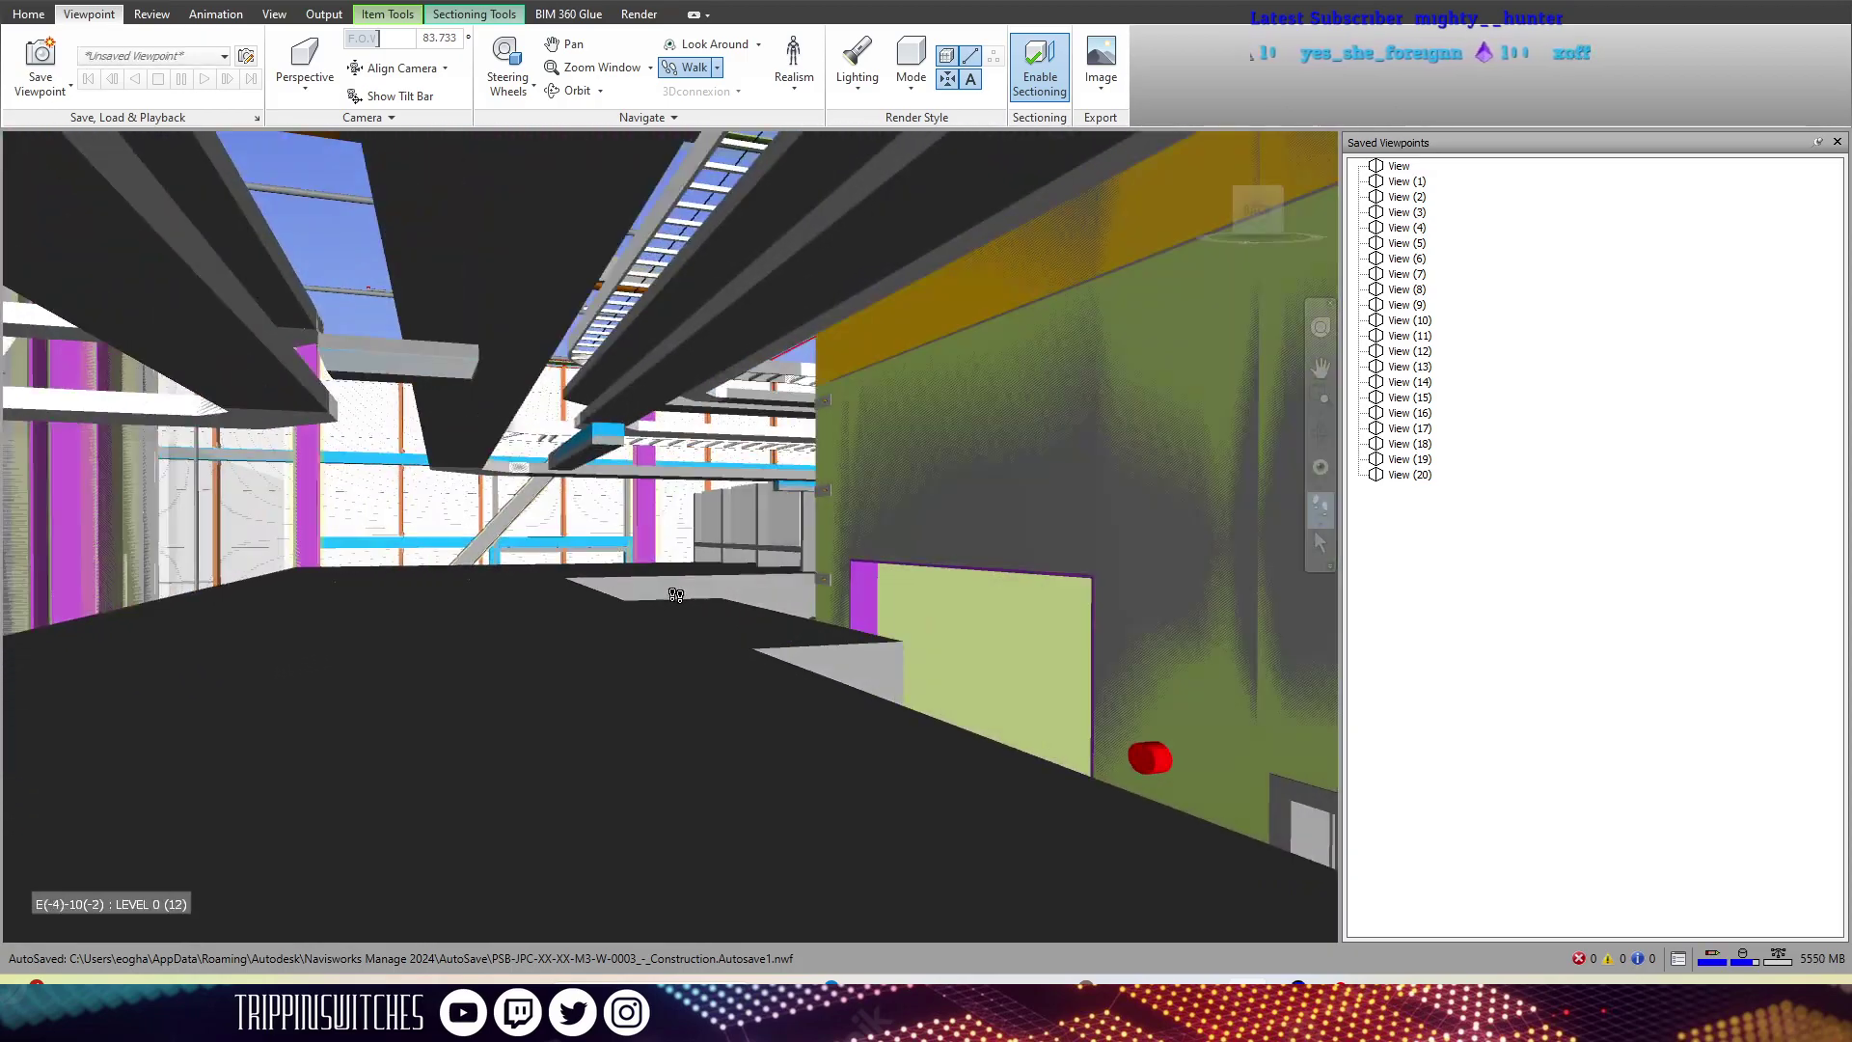
click(38, 60)
drag(550, 607, 1003, 590)
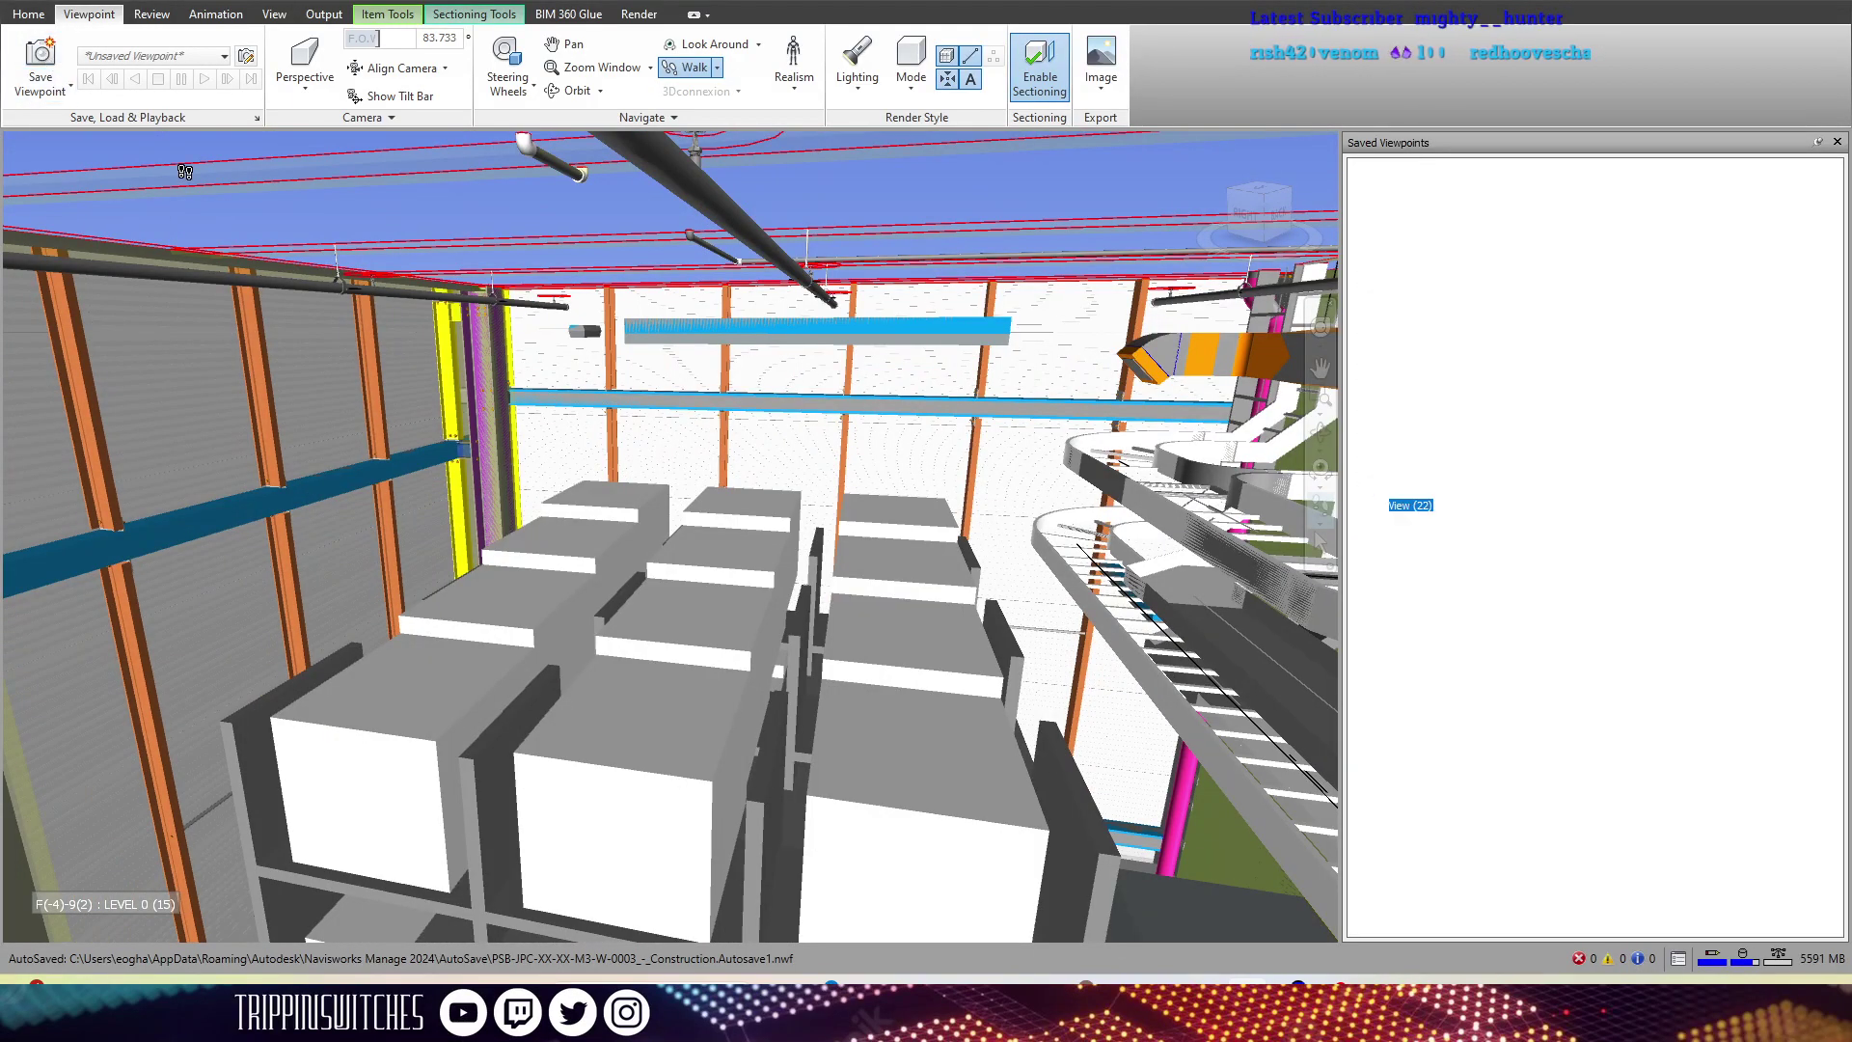
- Save a viewpoint looking down the long cable tray corridor
drag(185, 172, 212, 325)
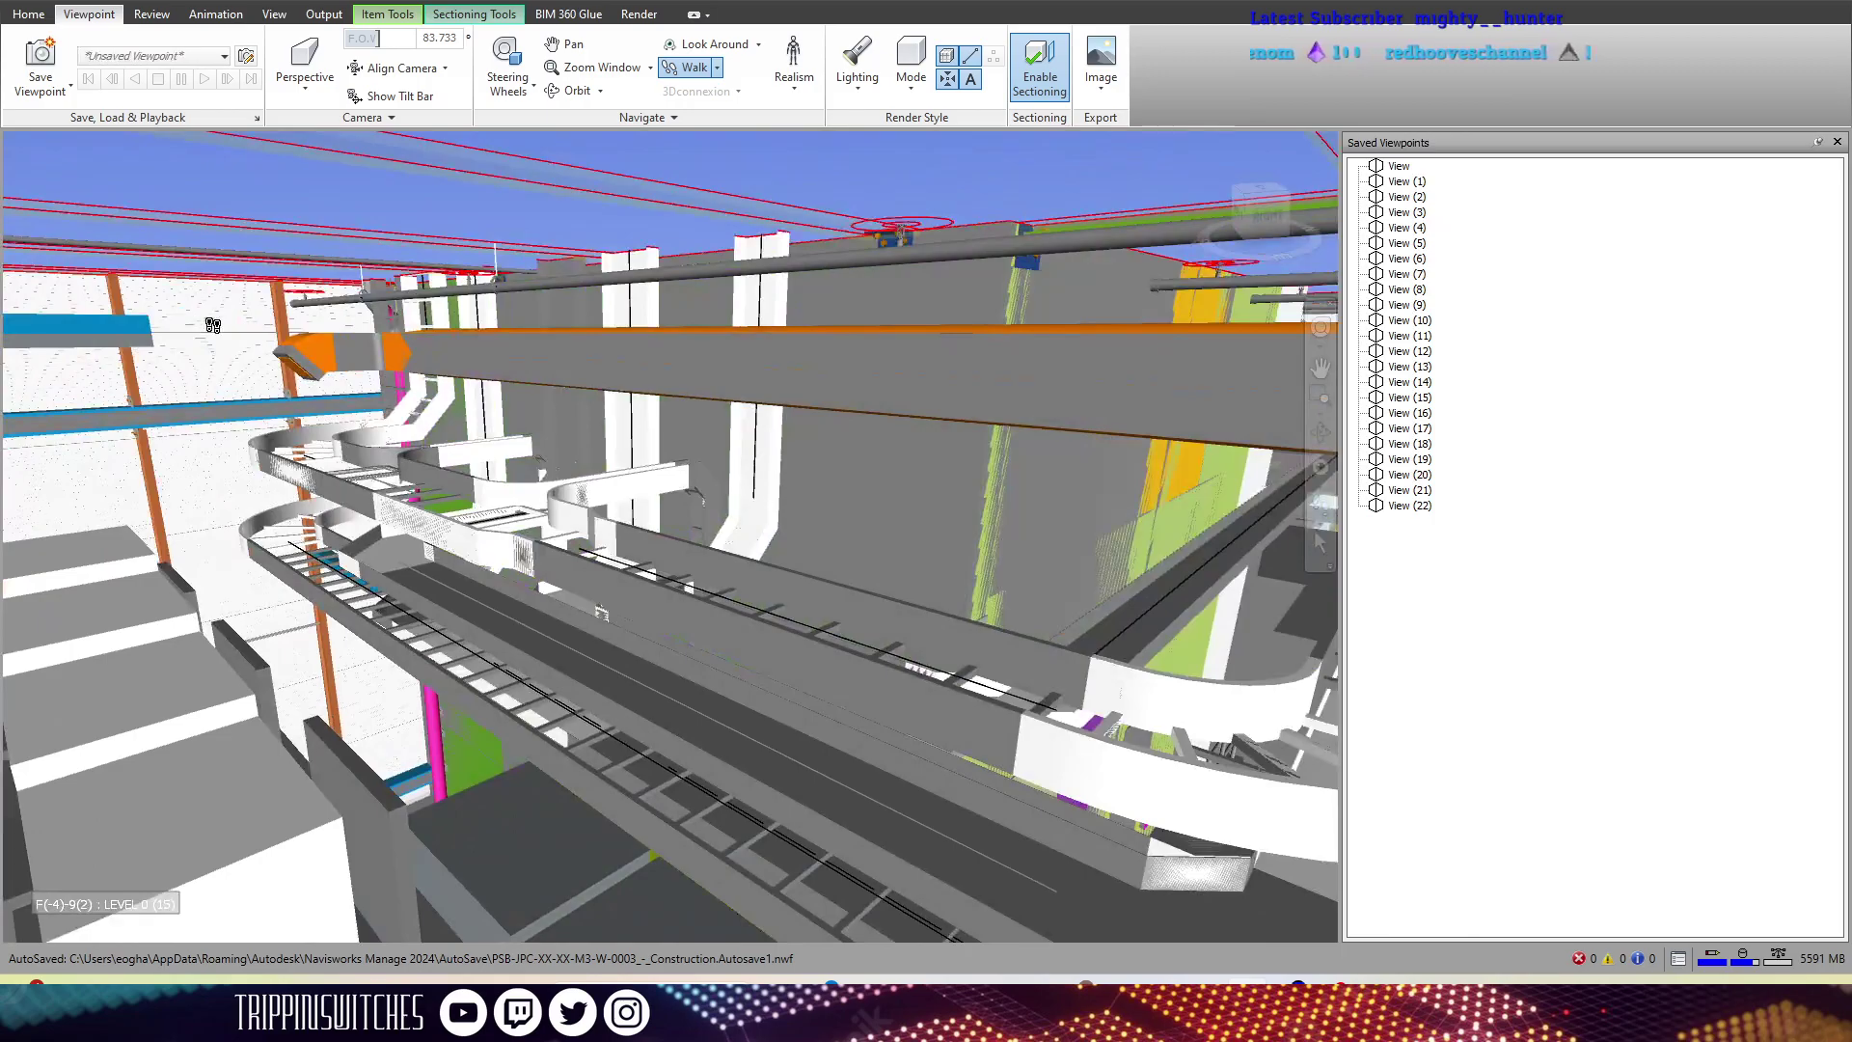
drag(425, 470, 8, 40)
click(43, 53)
drag(418, 396, 417, 397)
- Save View (26) along the corridor under the orange duct
drag(542, 313, 510, 340)
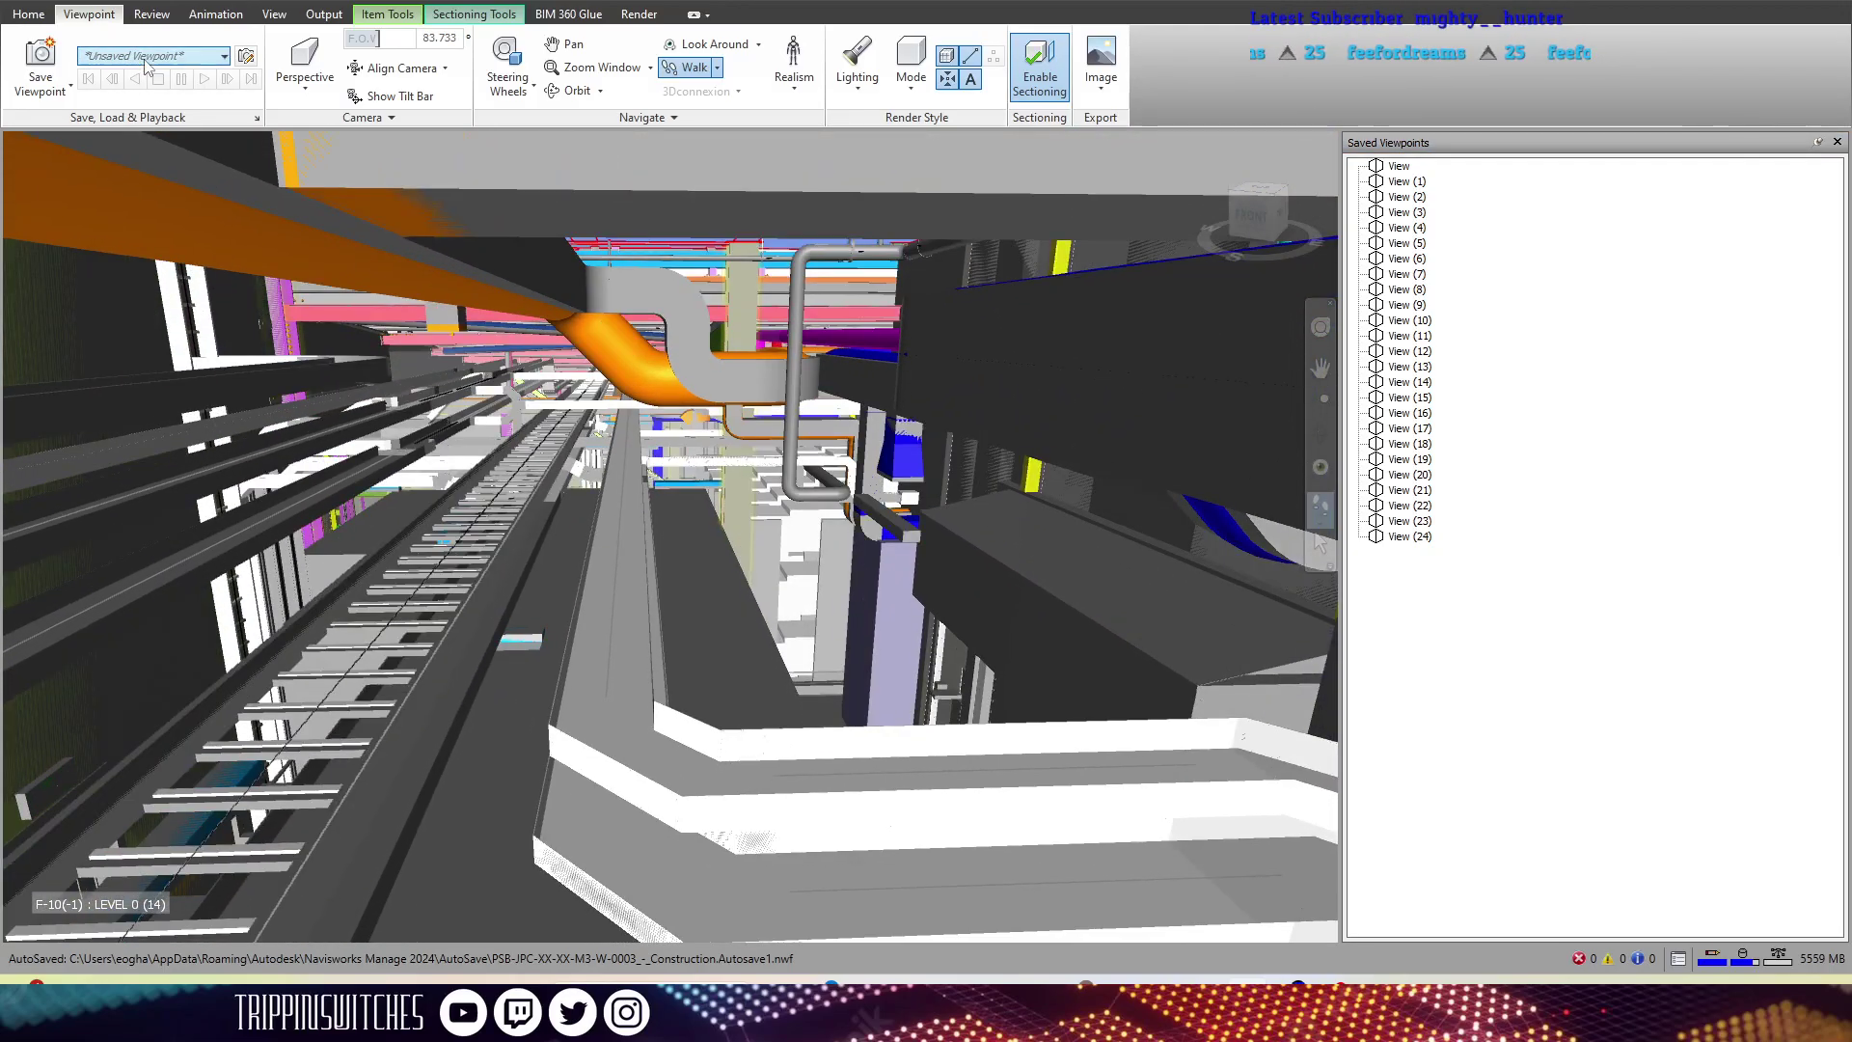
drag(515, 625, 495, 443)
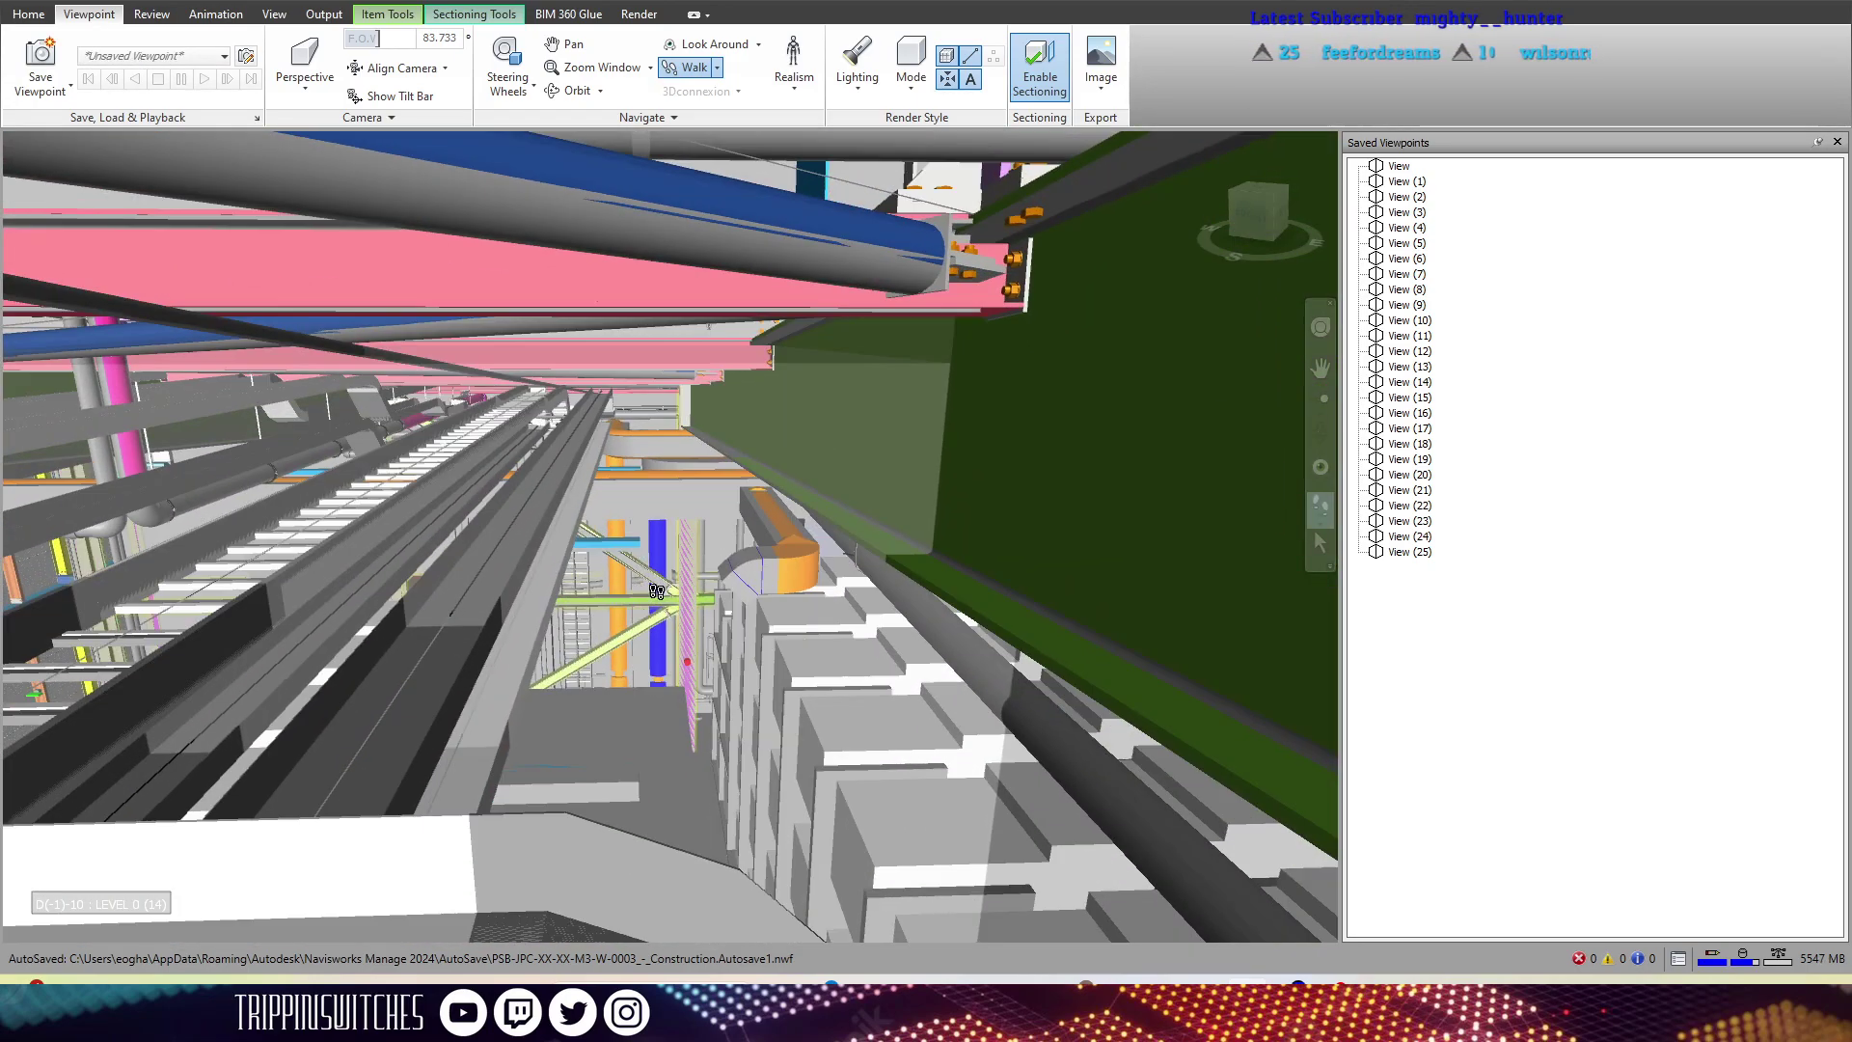
click(40, 58)
scroll(706, 545, down, 5)
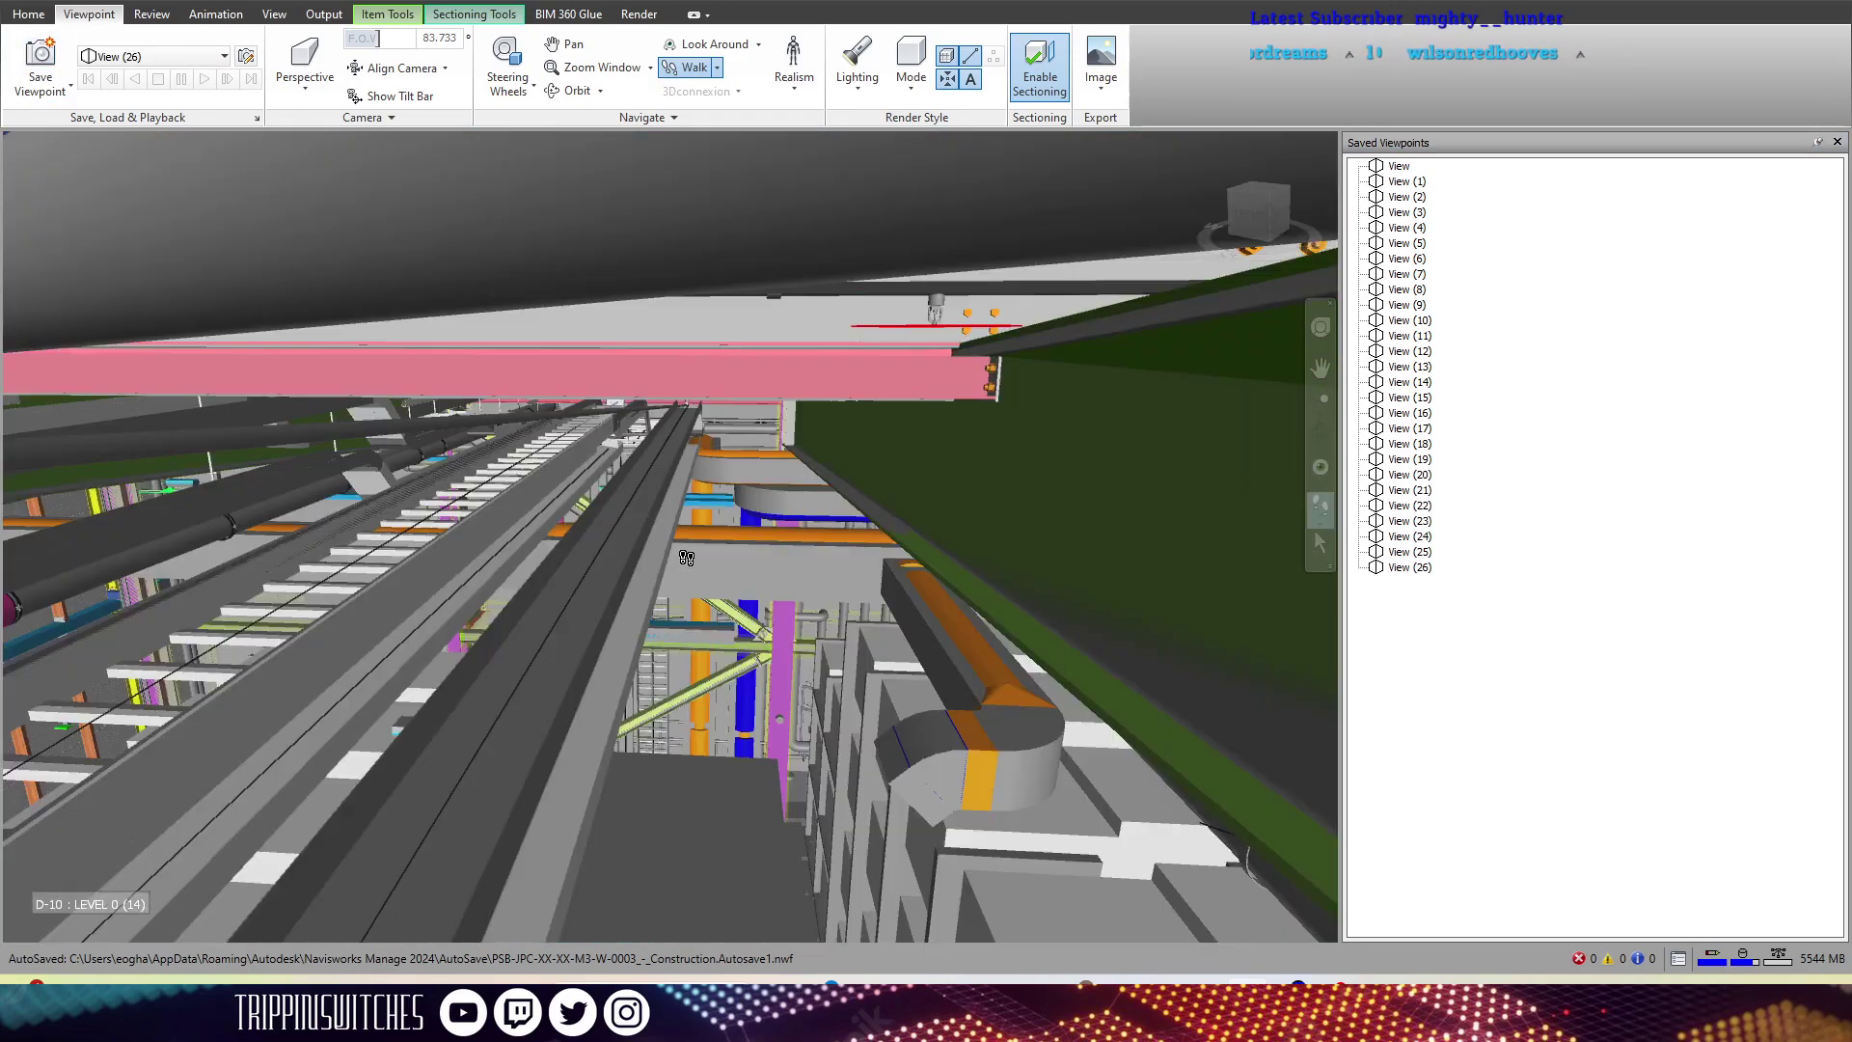
- Save View (27) and View (28) while walking along the beam and through the structure
drag(706, 545, 769, 523)
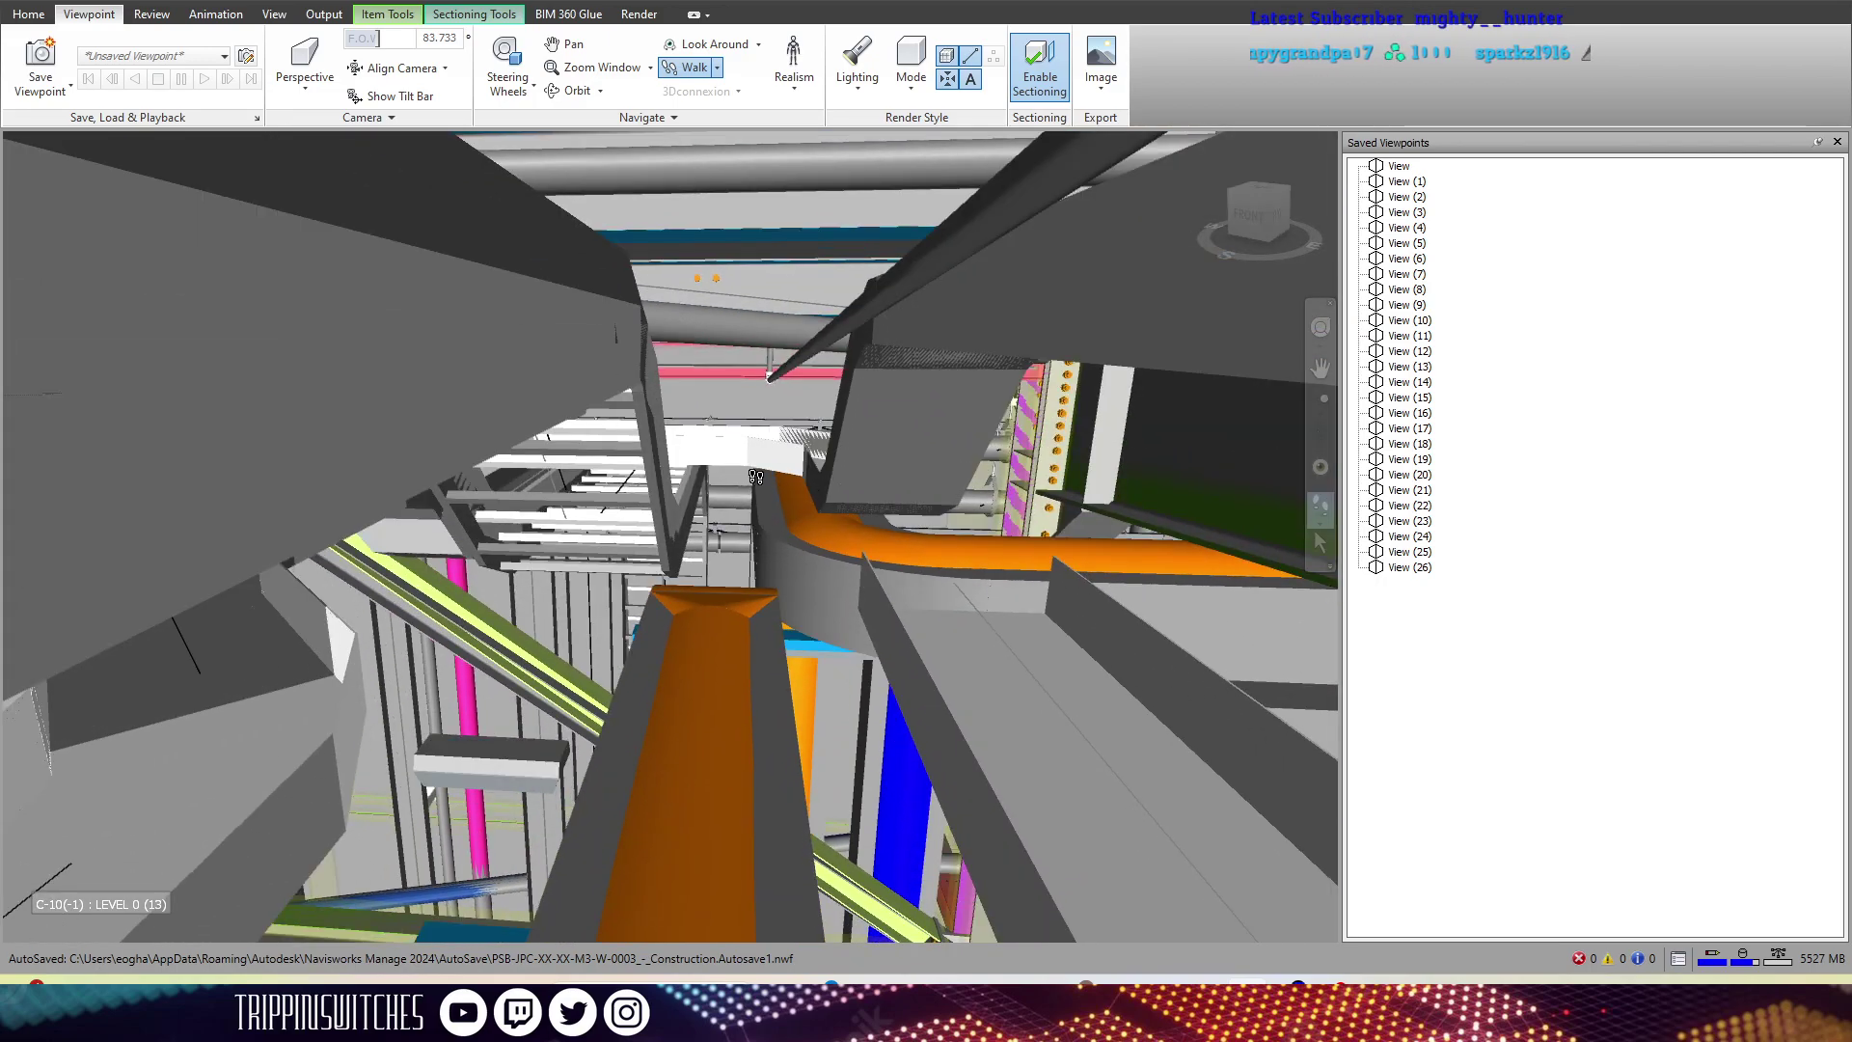
drag(881, 619, 714, 519)
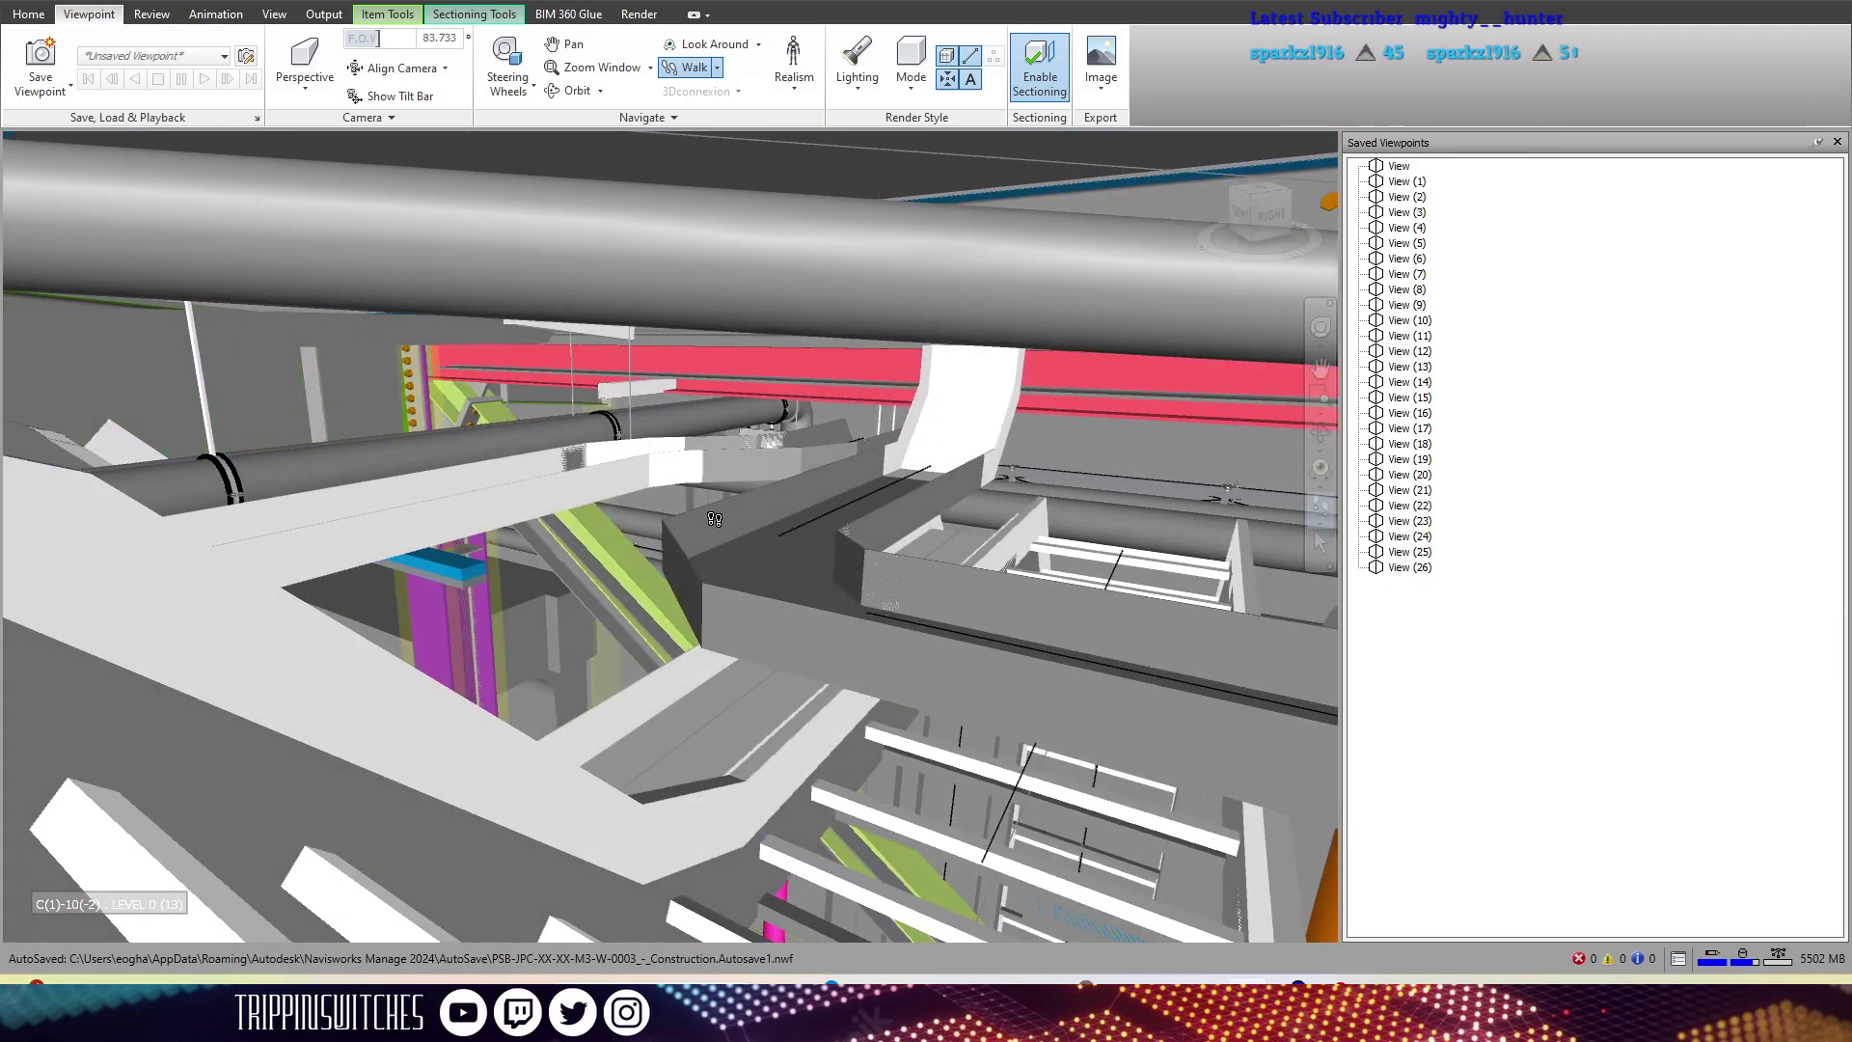
click(40, 53)
drag(521, 578, 600, 684)
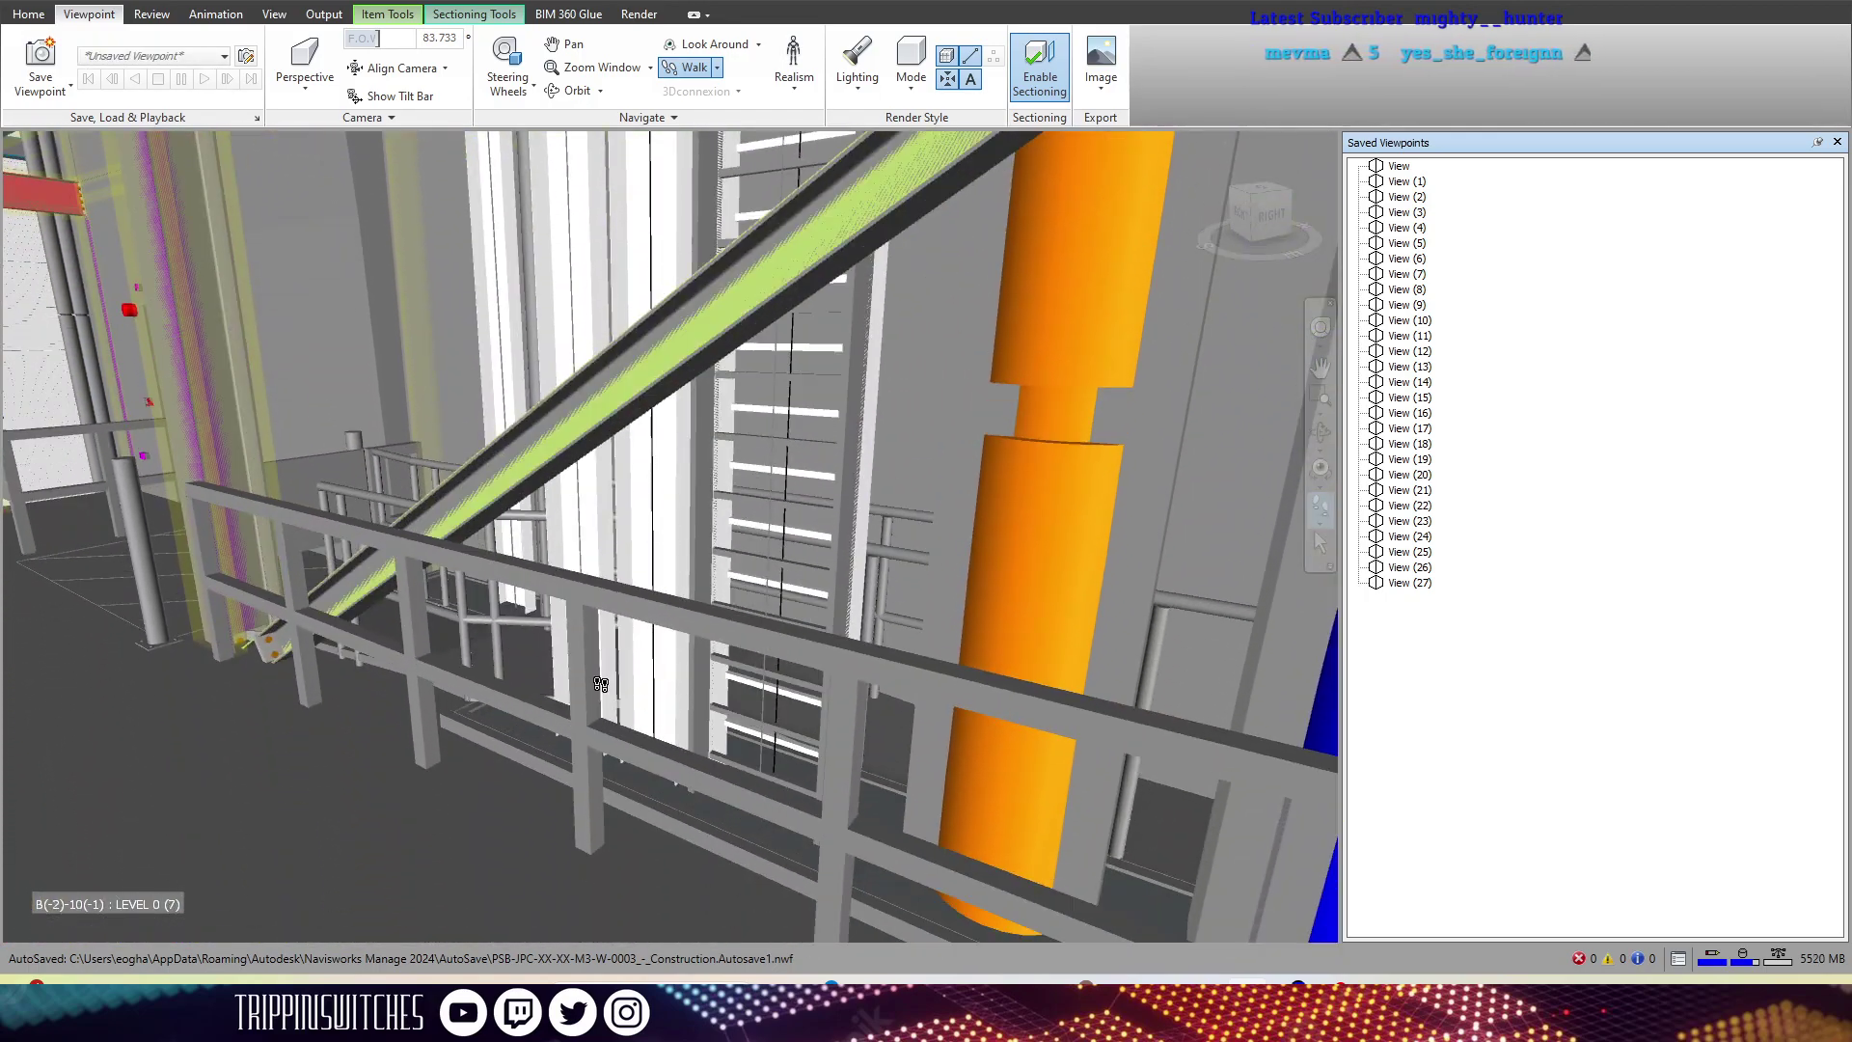
click(41, 53)
- Save View (29) facing the stairwell railing and window wall
drag(694, 540, 926, 667)
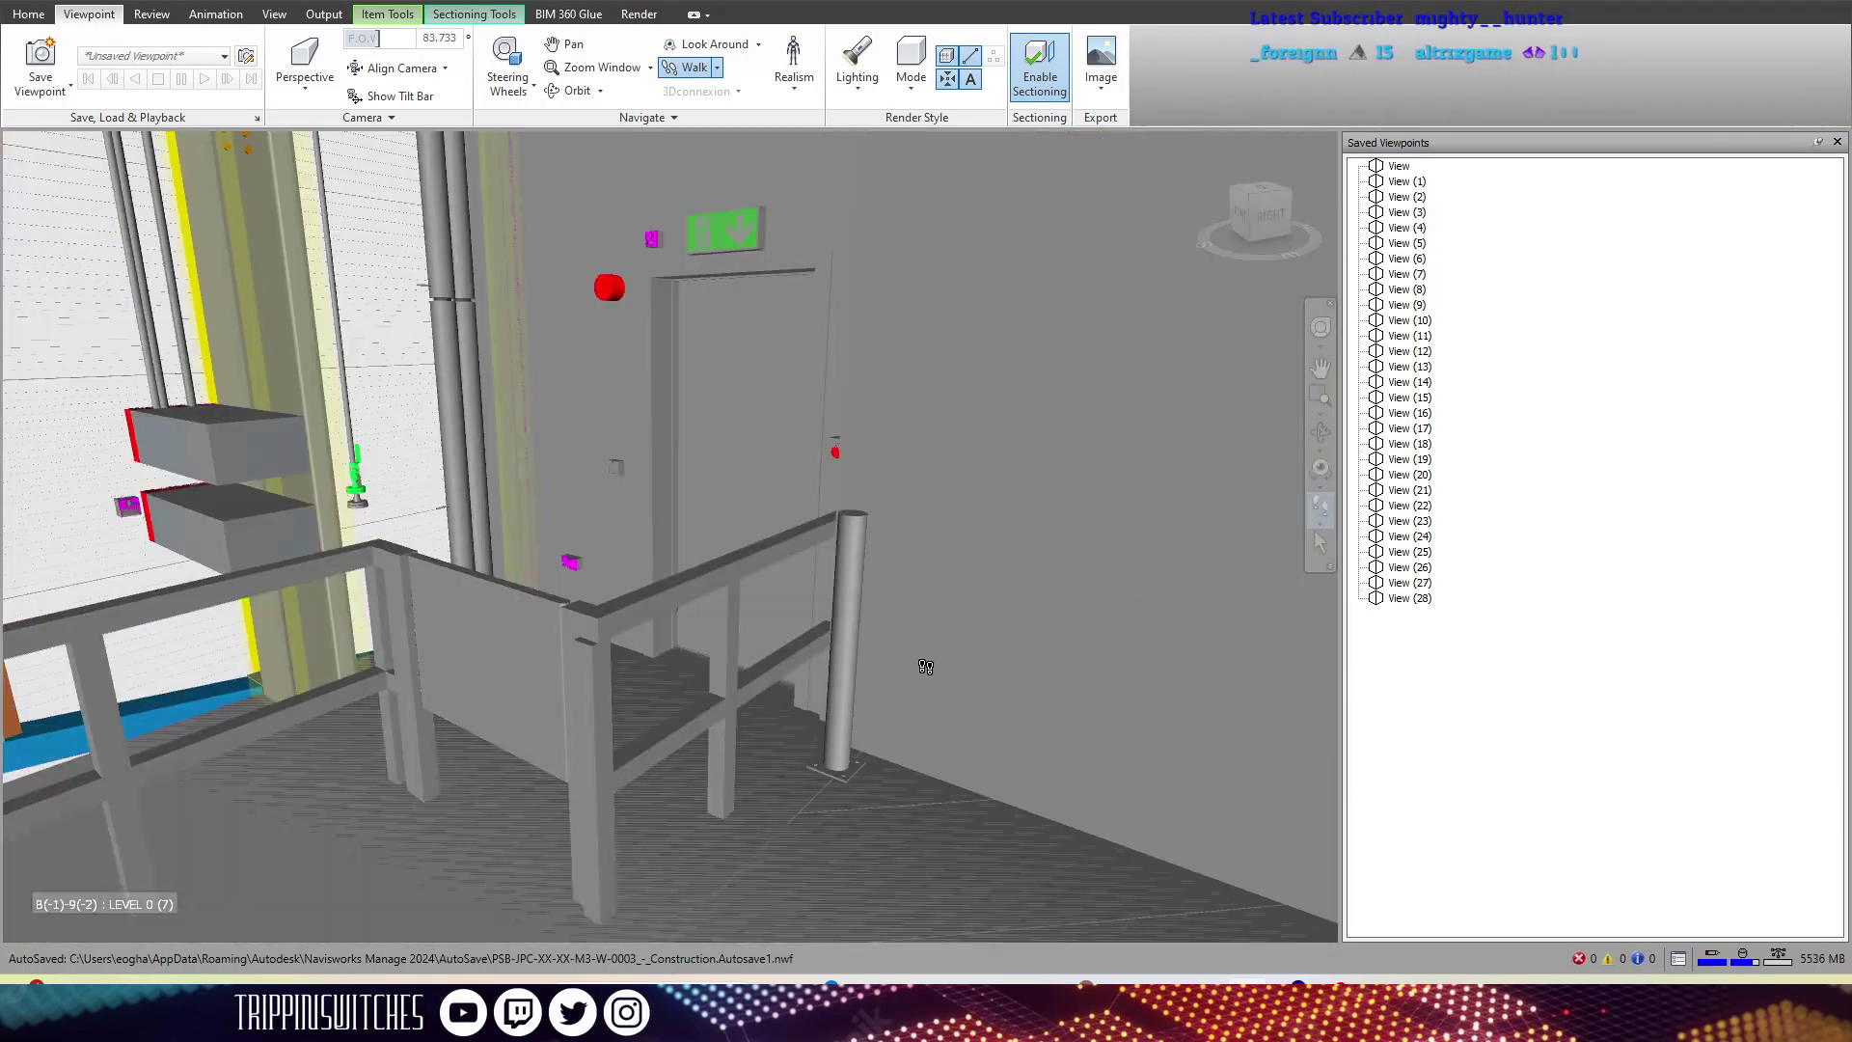
click(41, 53)
drag(656, 511, 651, 492)
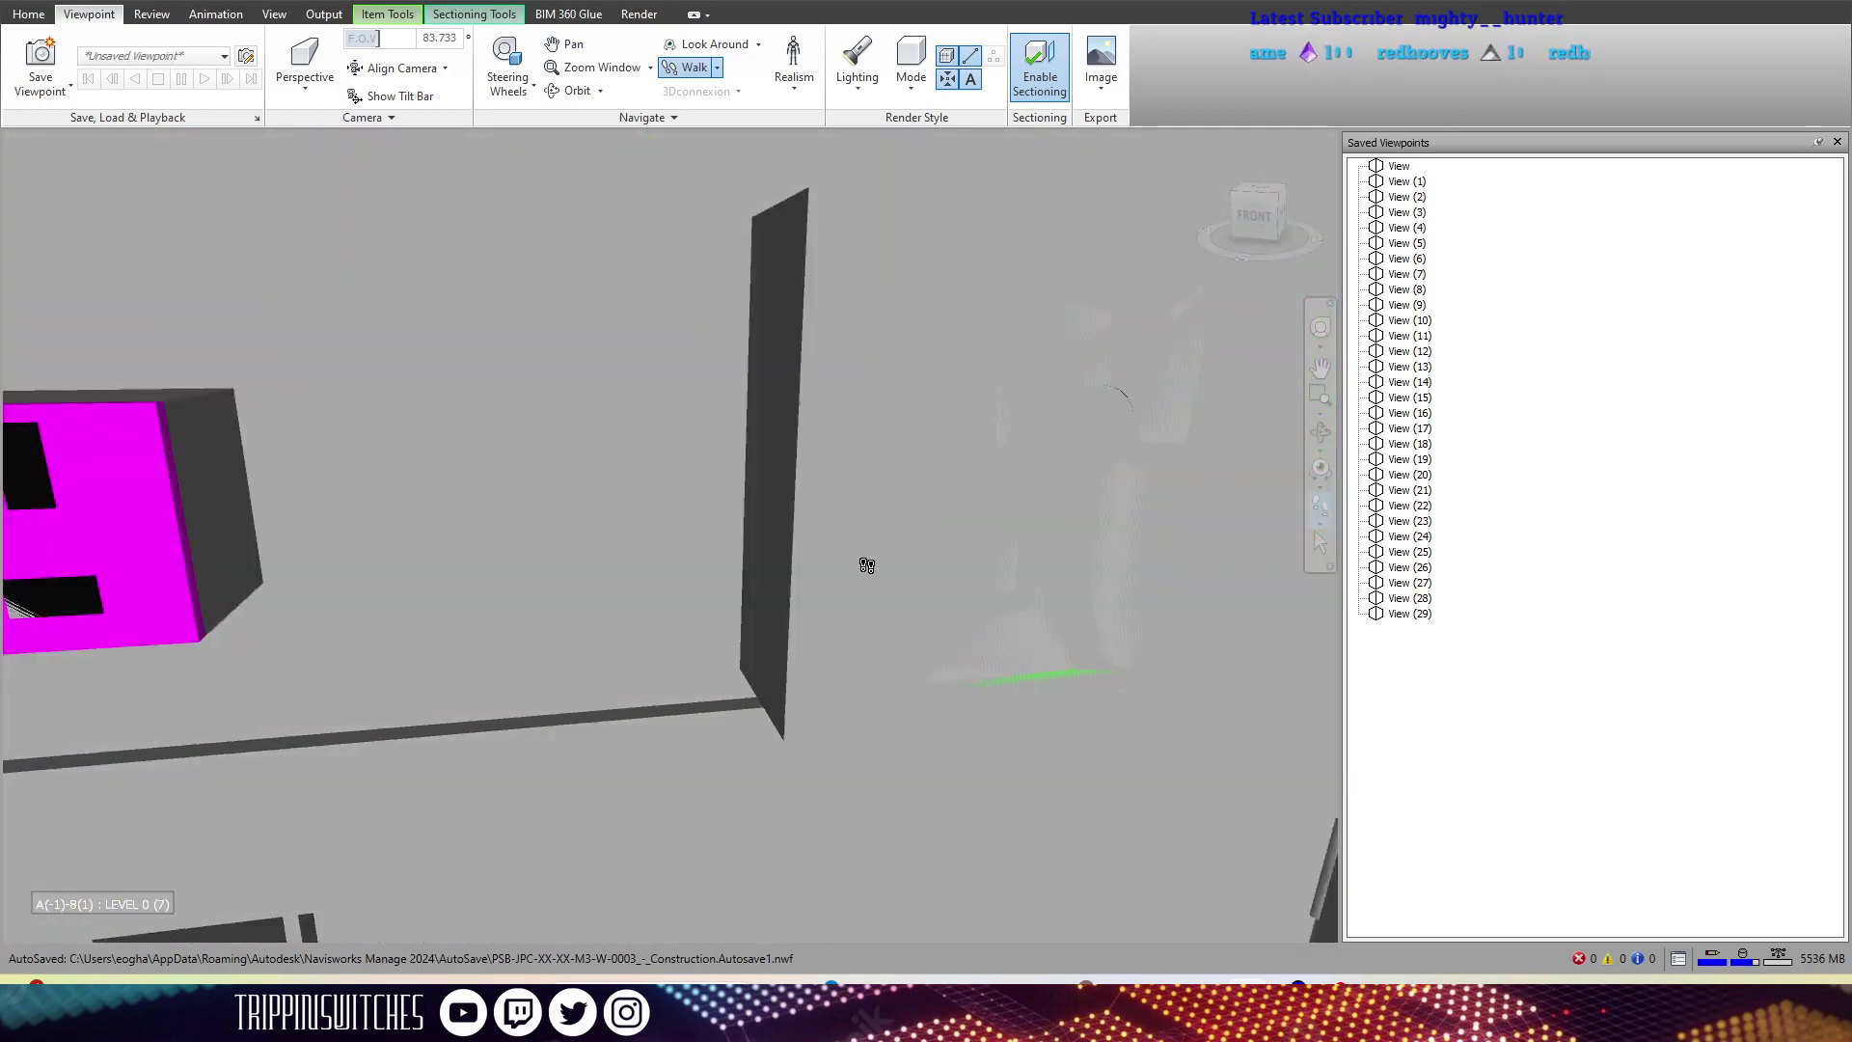
drag(612, 649, 779, 464)
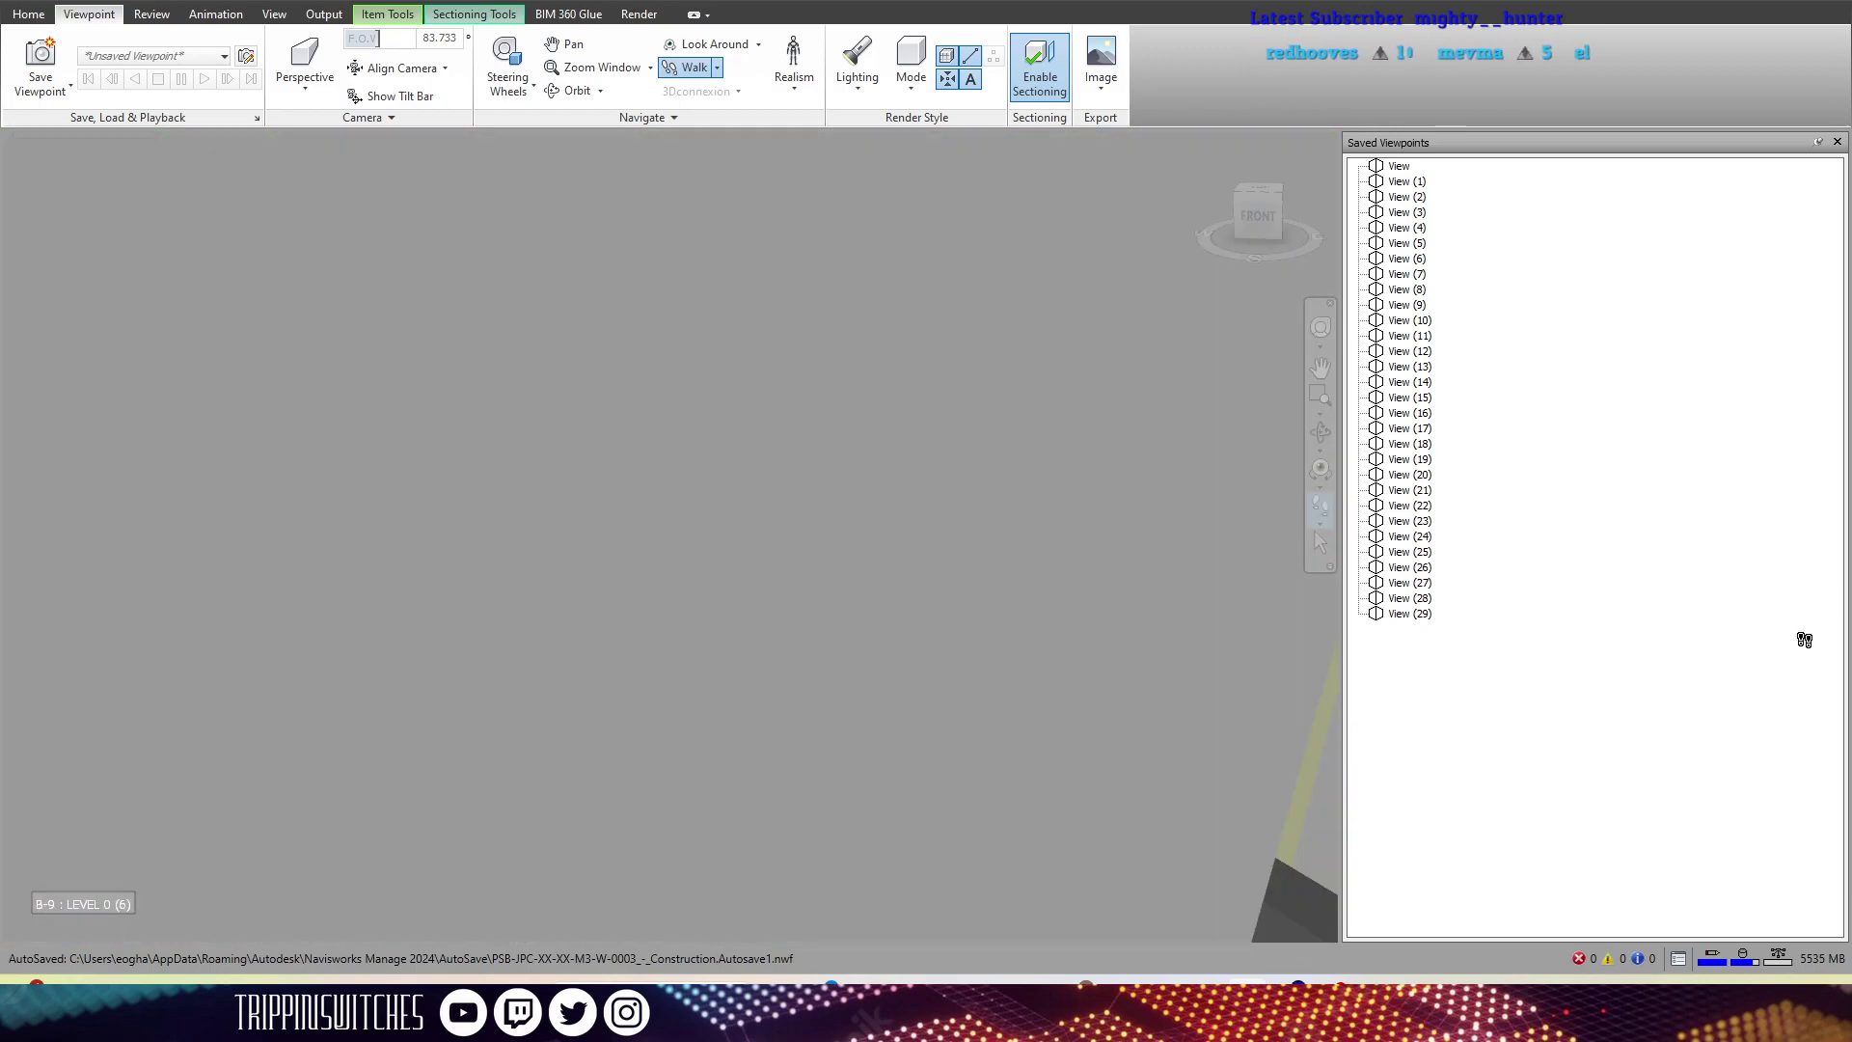
- Undo back into the room, recall saved viewpoint View, and move to an exterior building overview
key(ctrl+z)
drag(1293, 627, 817, 540)
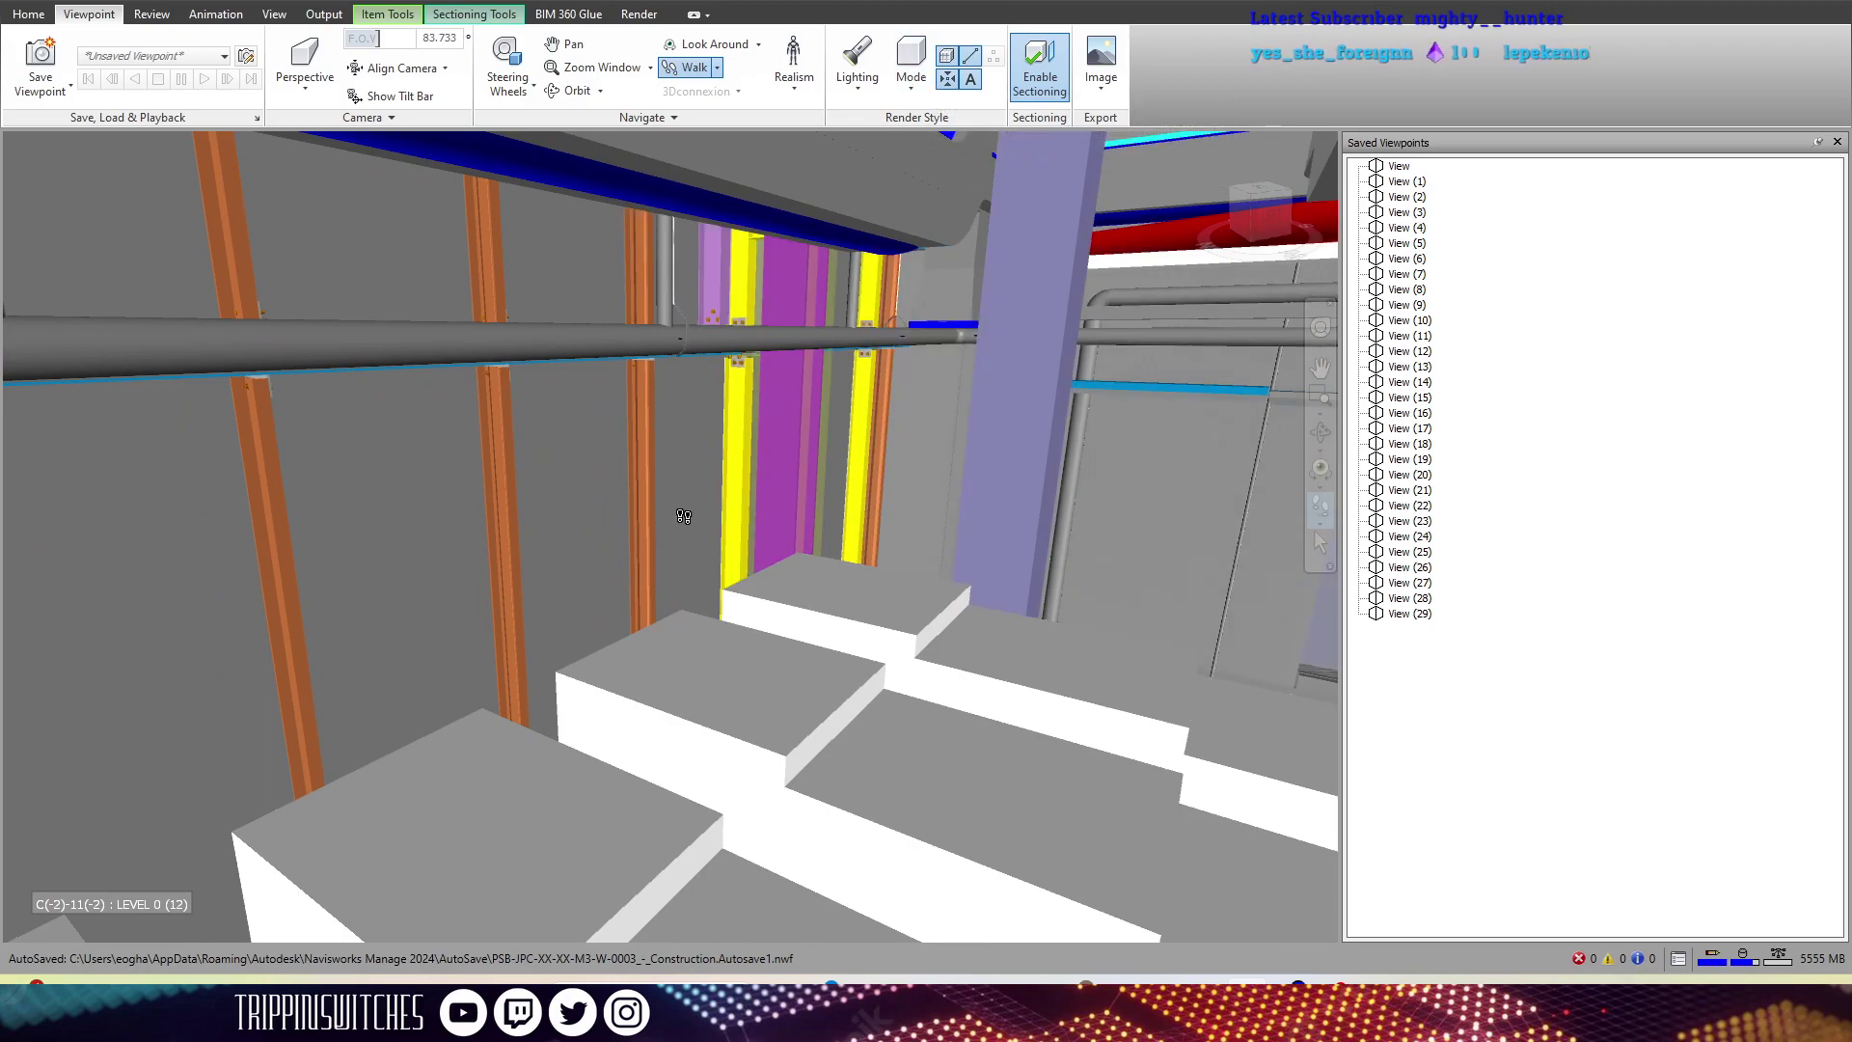
drag(682, 513, 731, 649)
click(1398, 166)
drag(1270, 448, 603, 534)
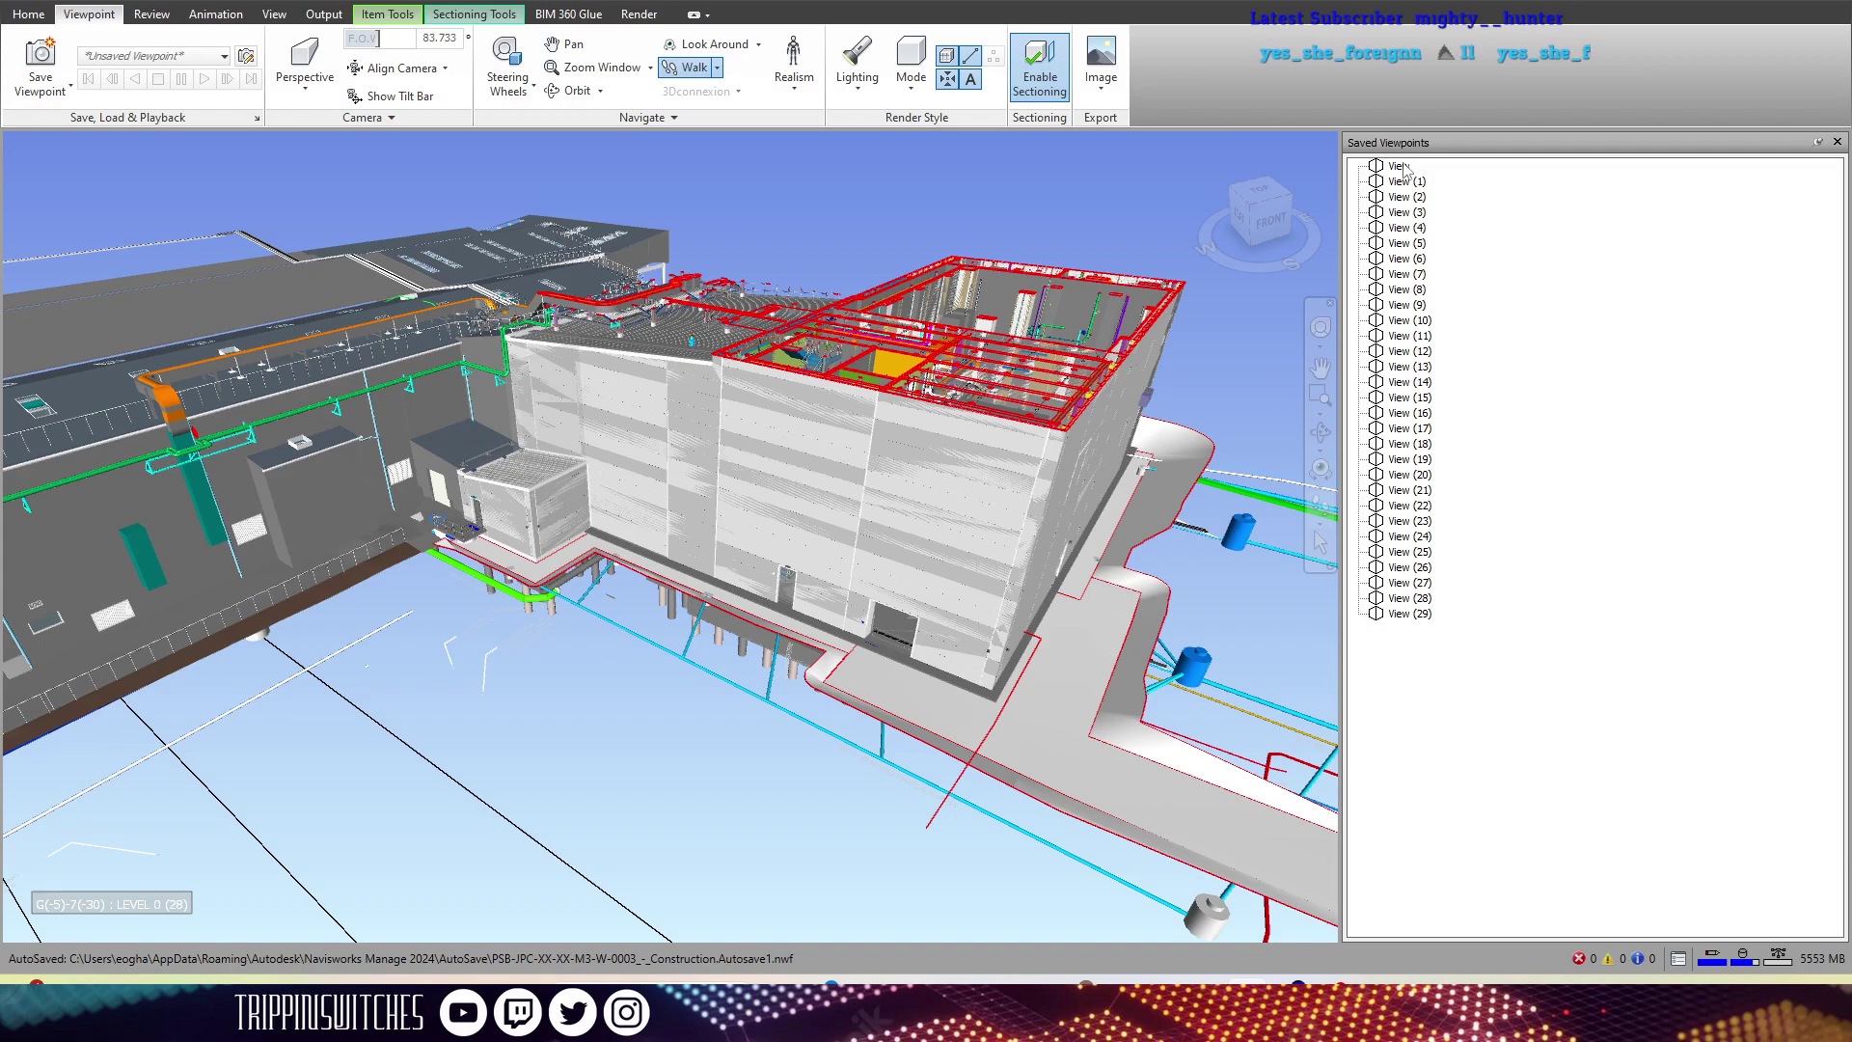
- Add an animation named Animation holding View through View (29) and select it for playback
right_click(1414, 665)
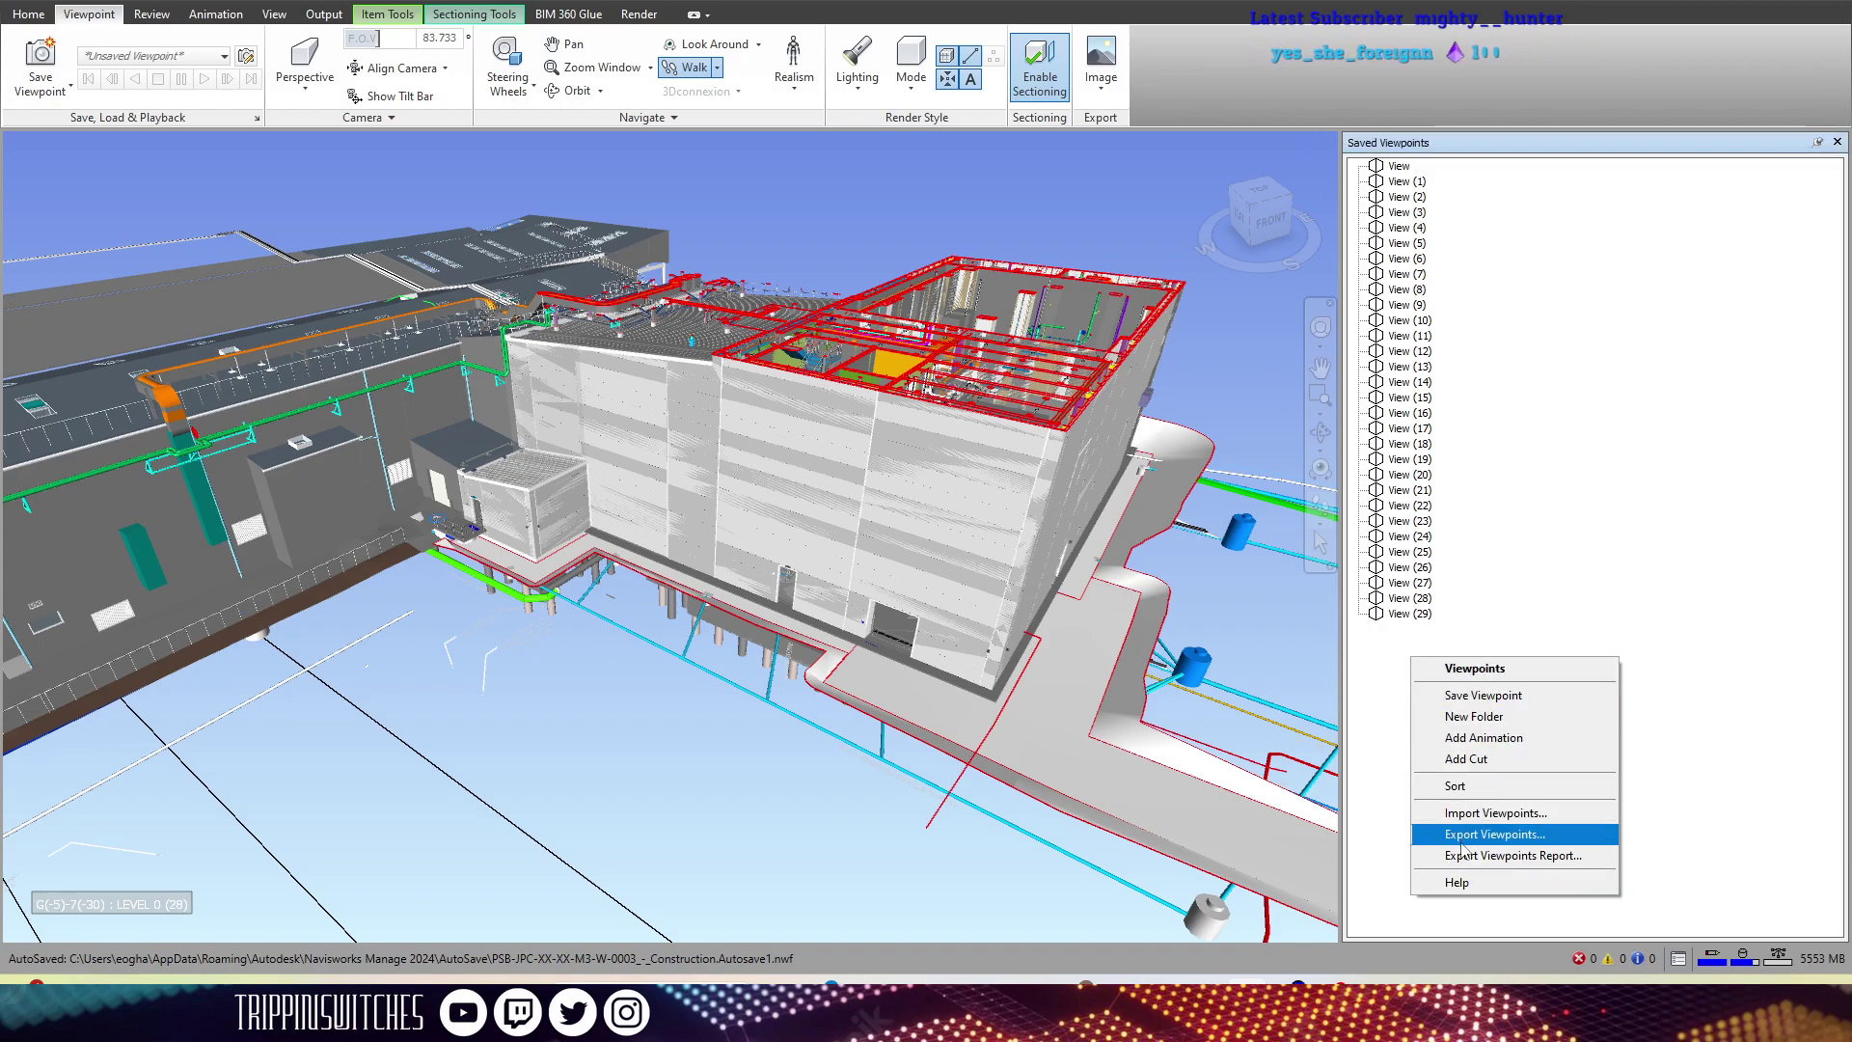
click(1483, 747)
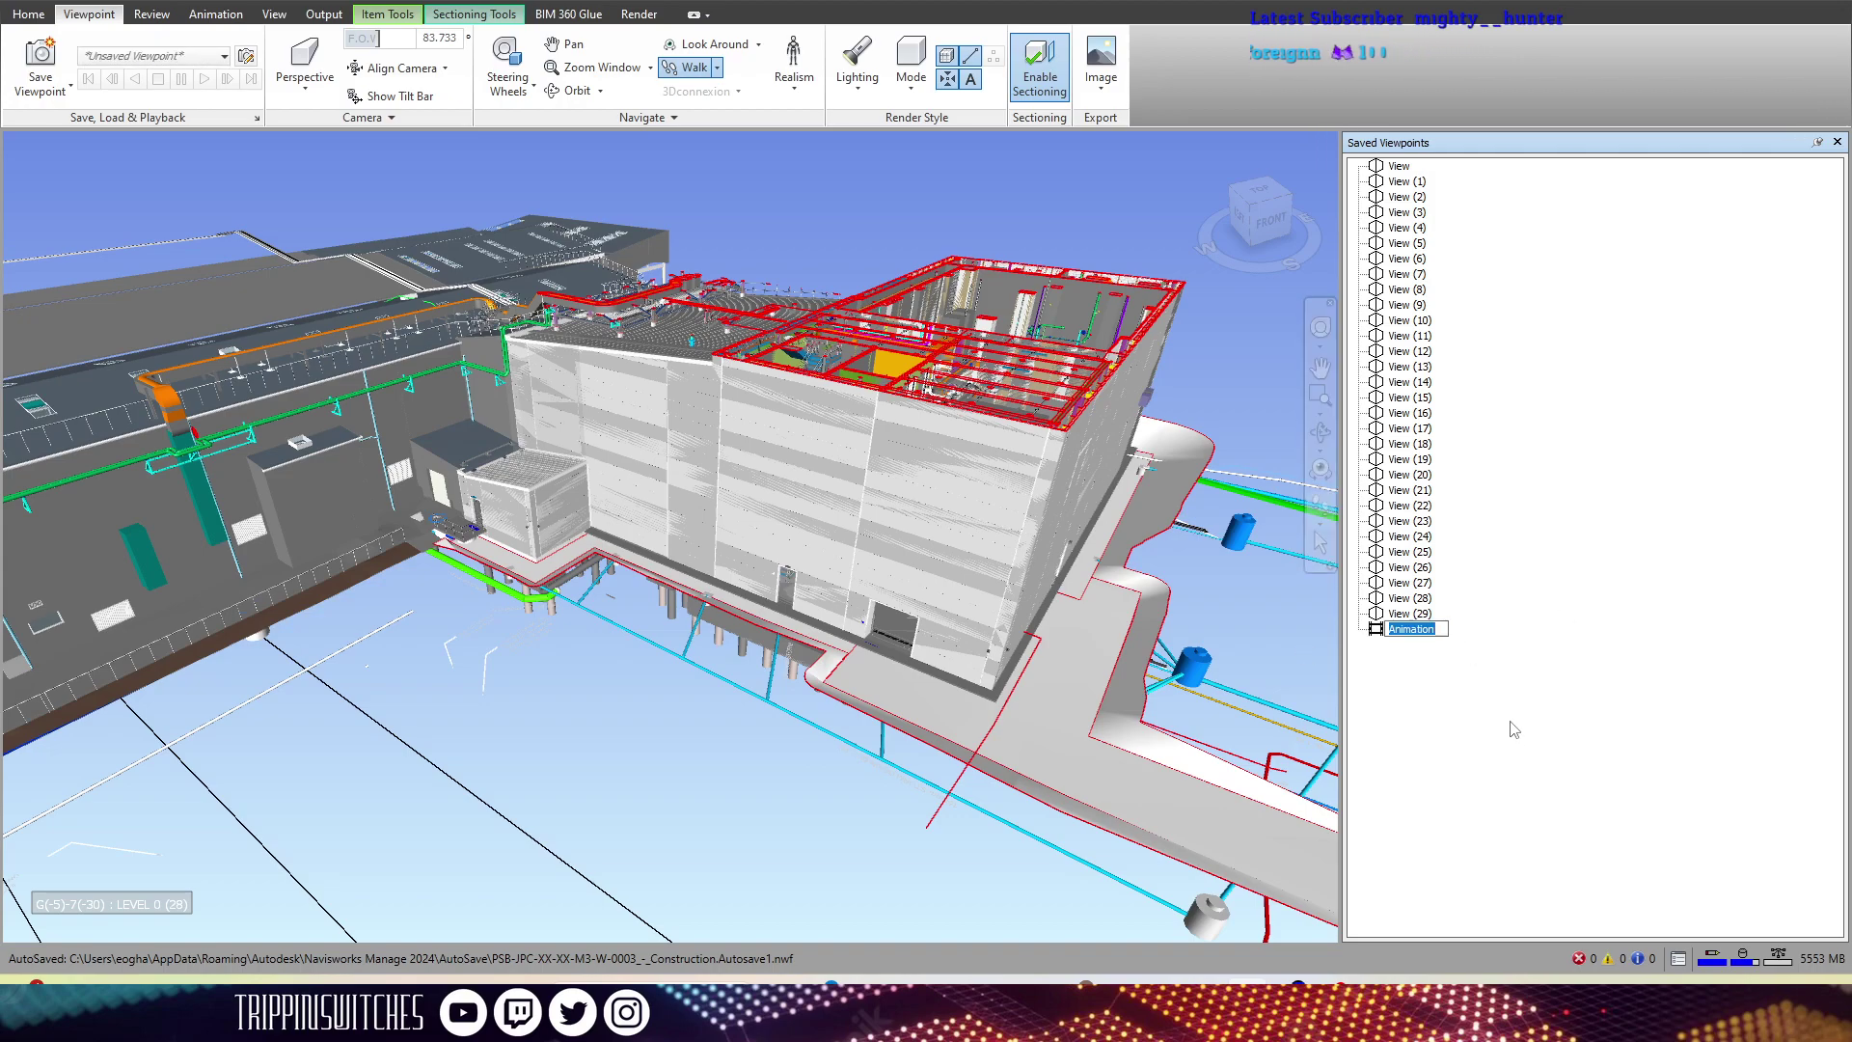
click(1412, 614)
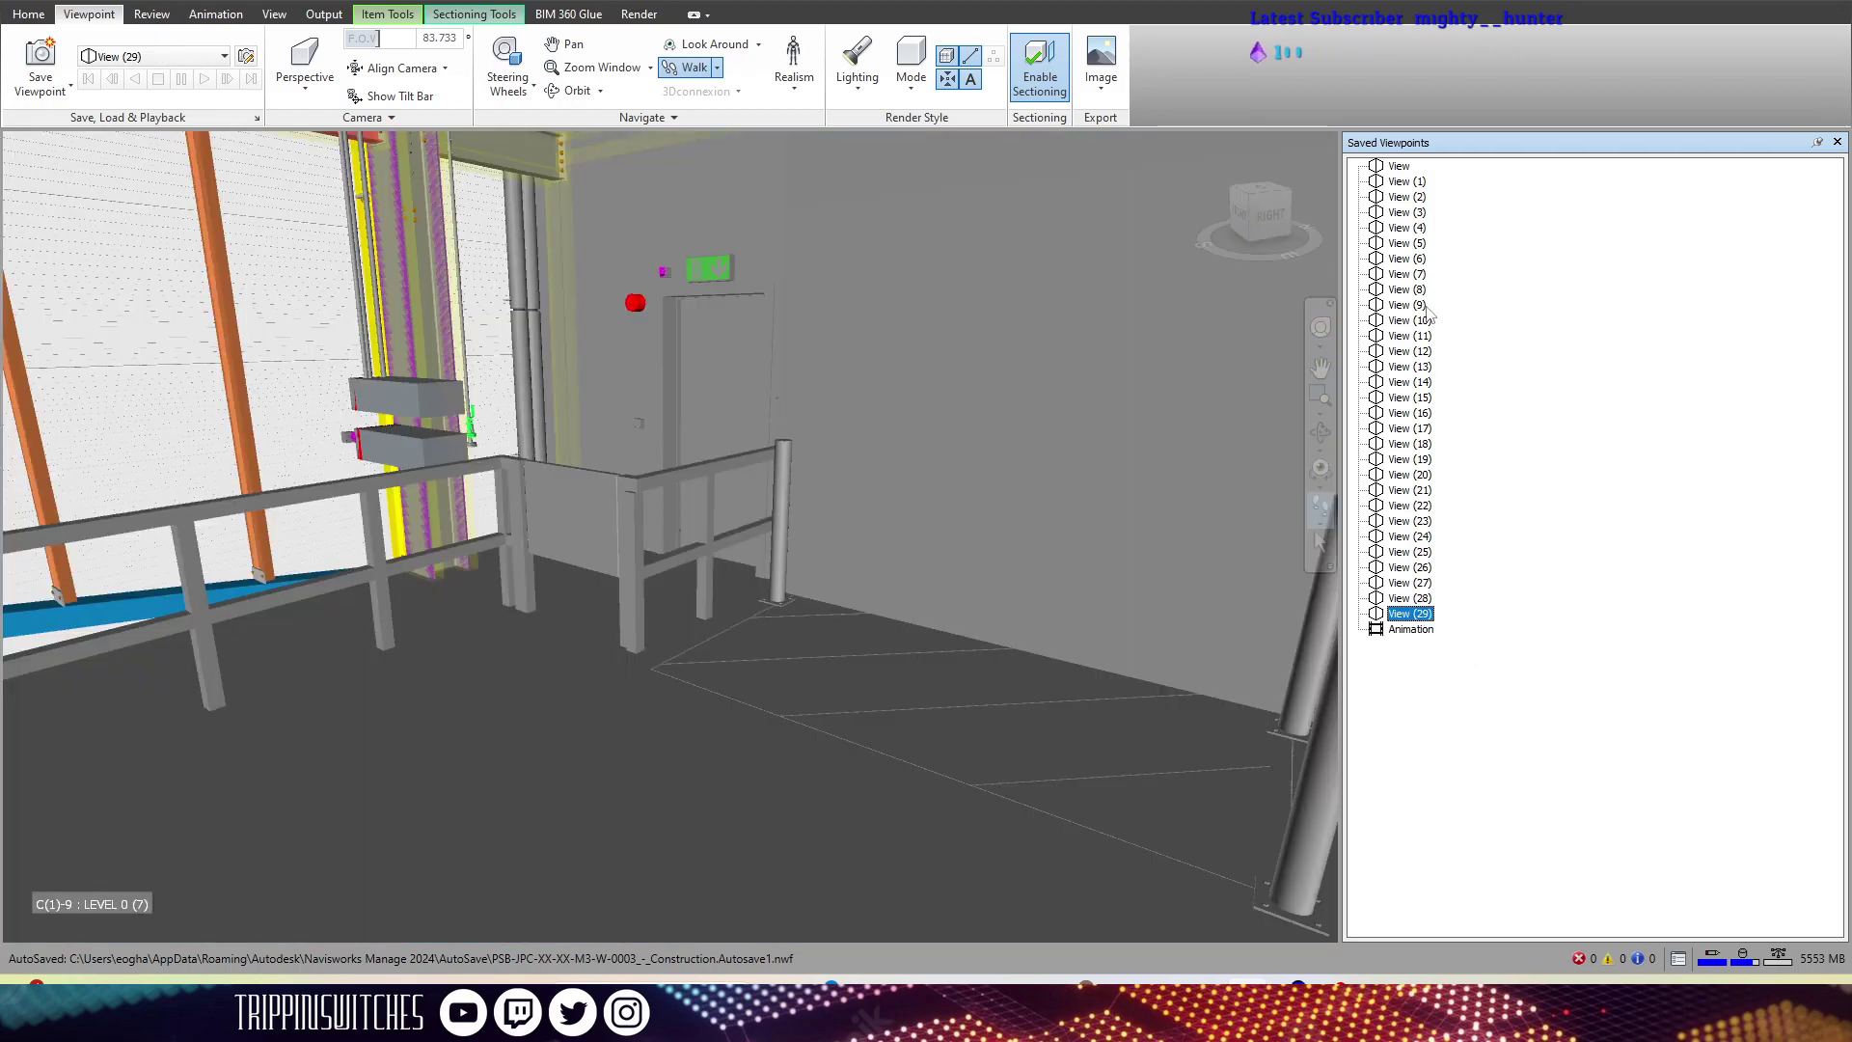
shift+click(1401, 167)
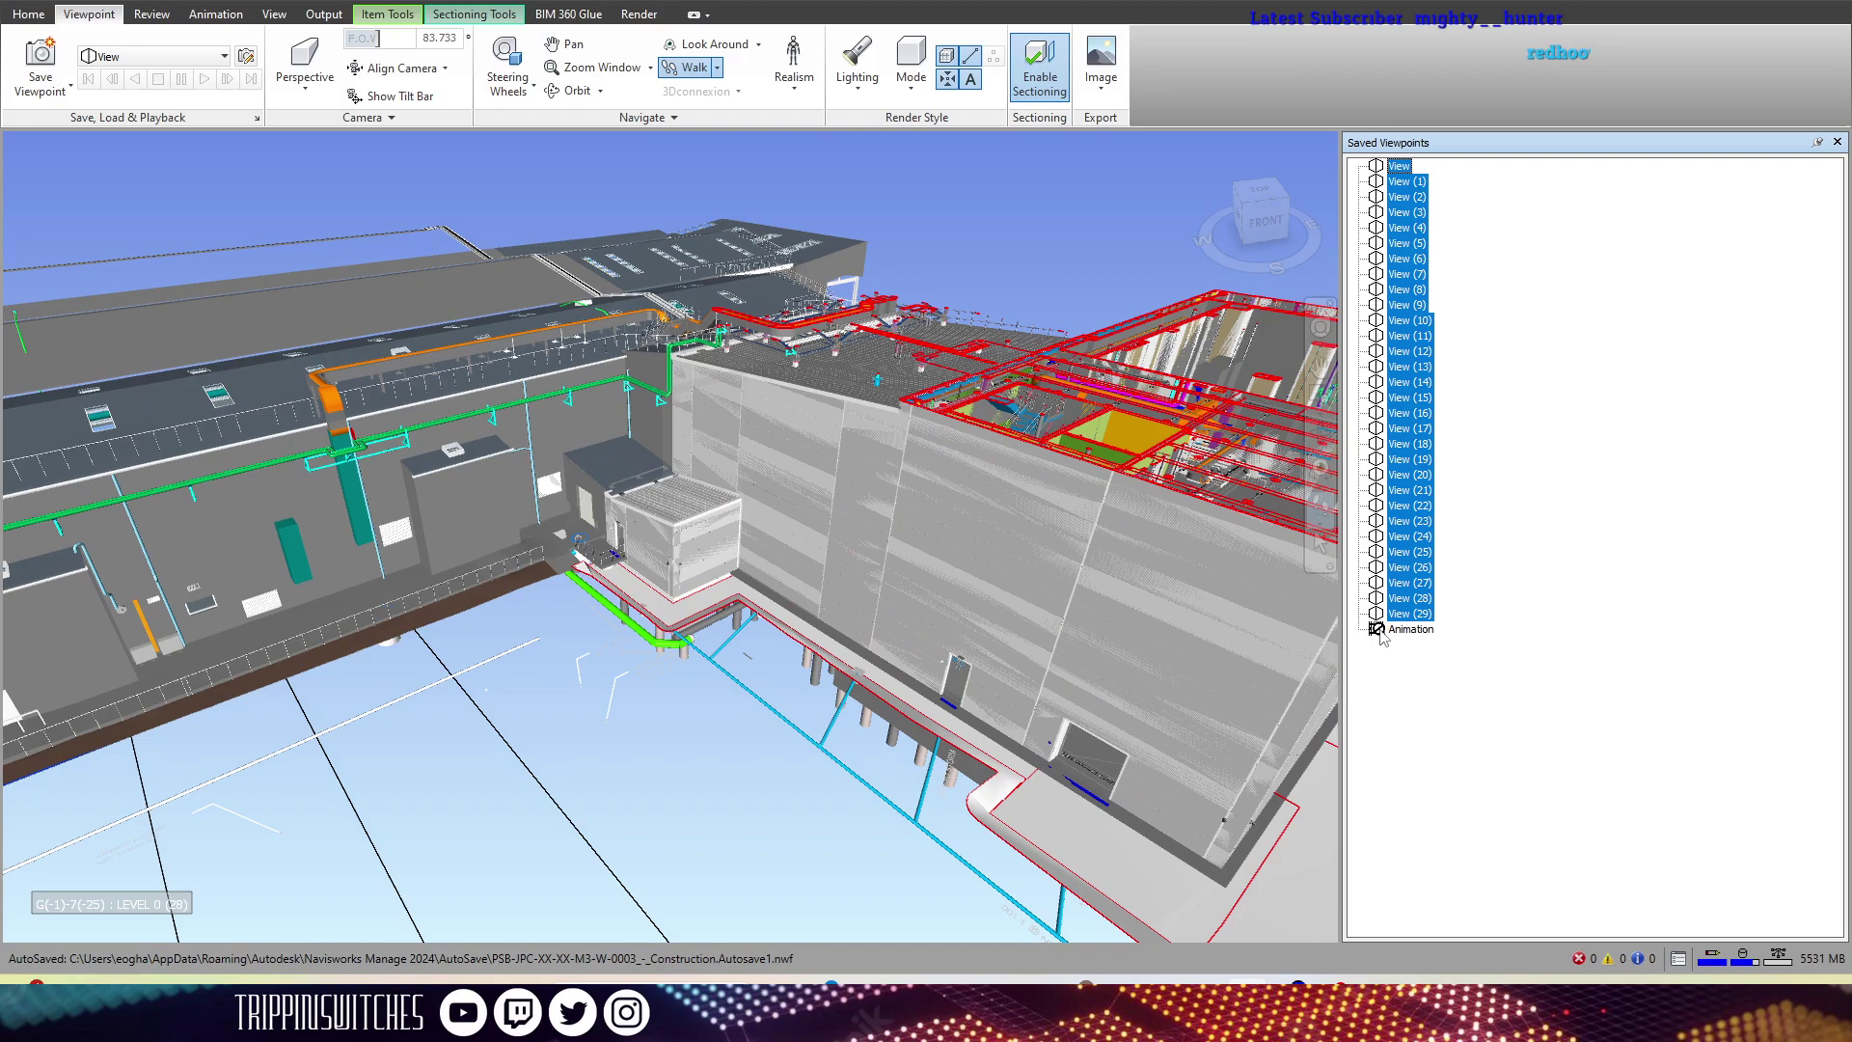
drag(1379, 637, 1381, 633)
click(1408, 169)
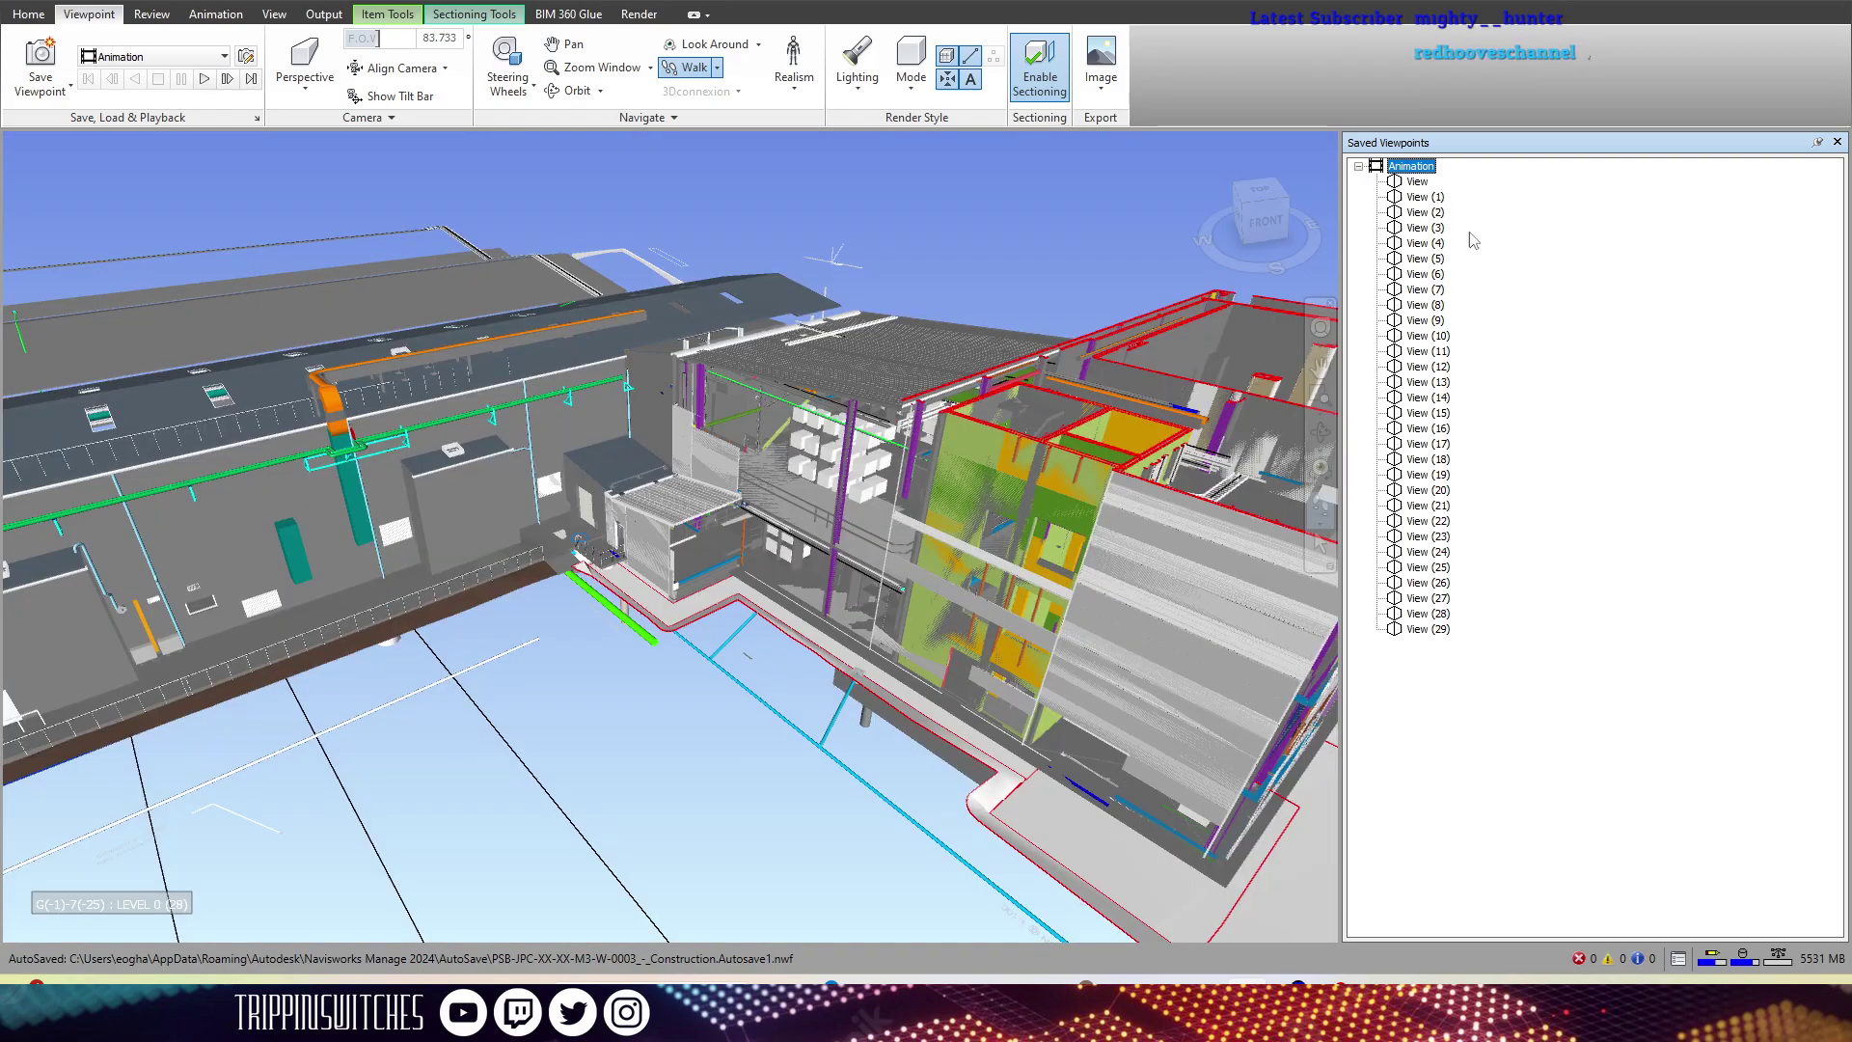
click(218, 15)
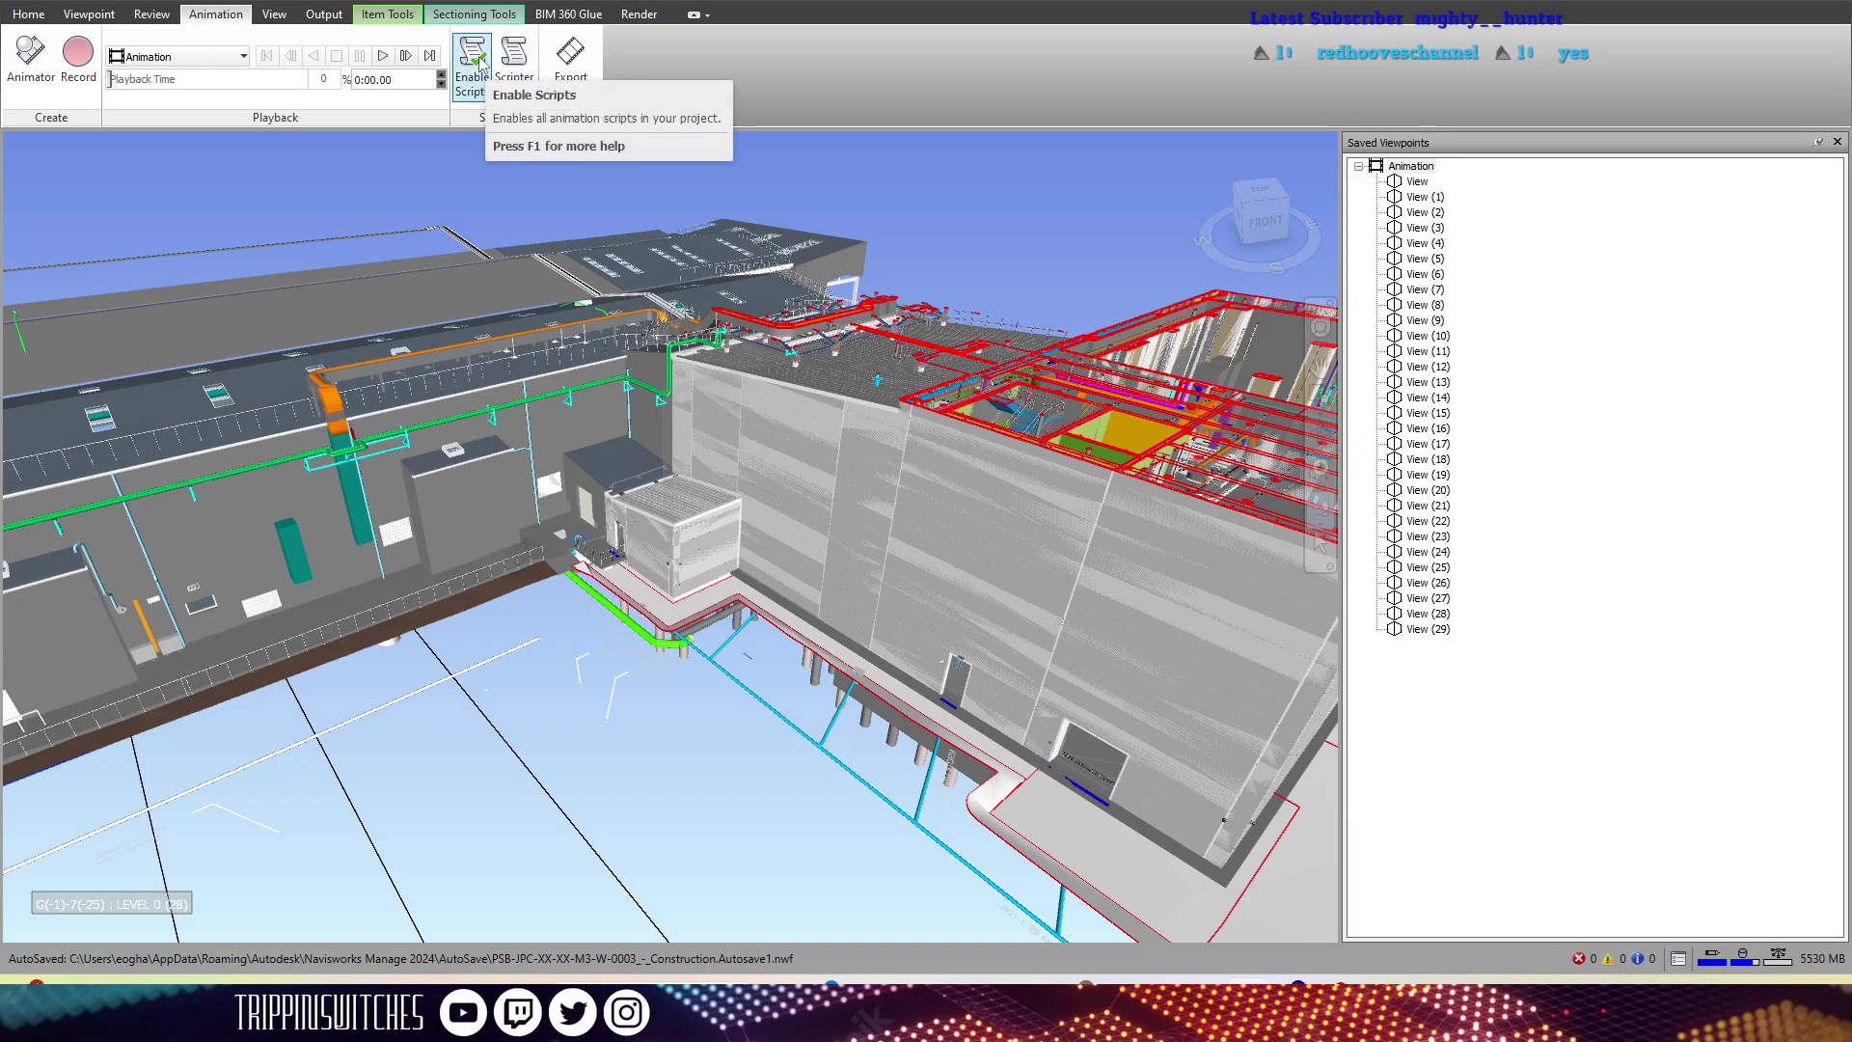
- Play the Animation fly-through of the building
click(382, 58)
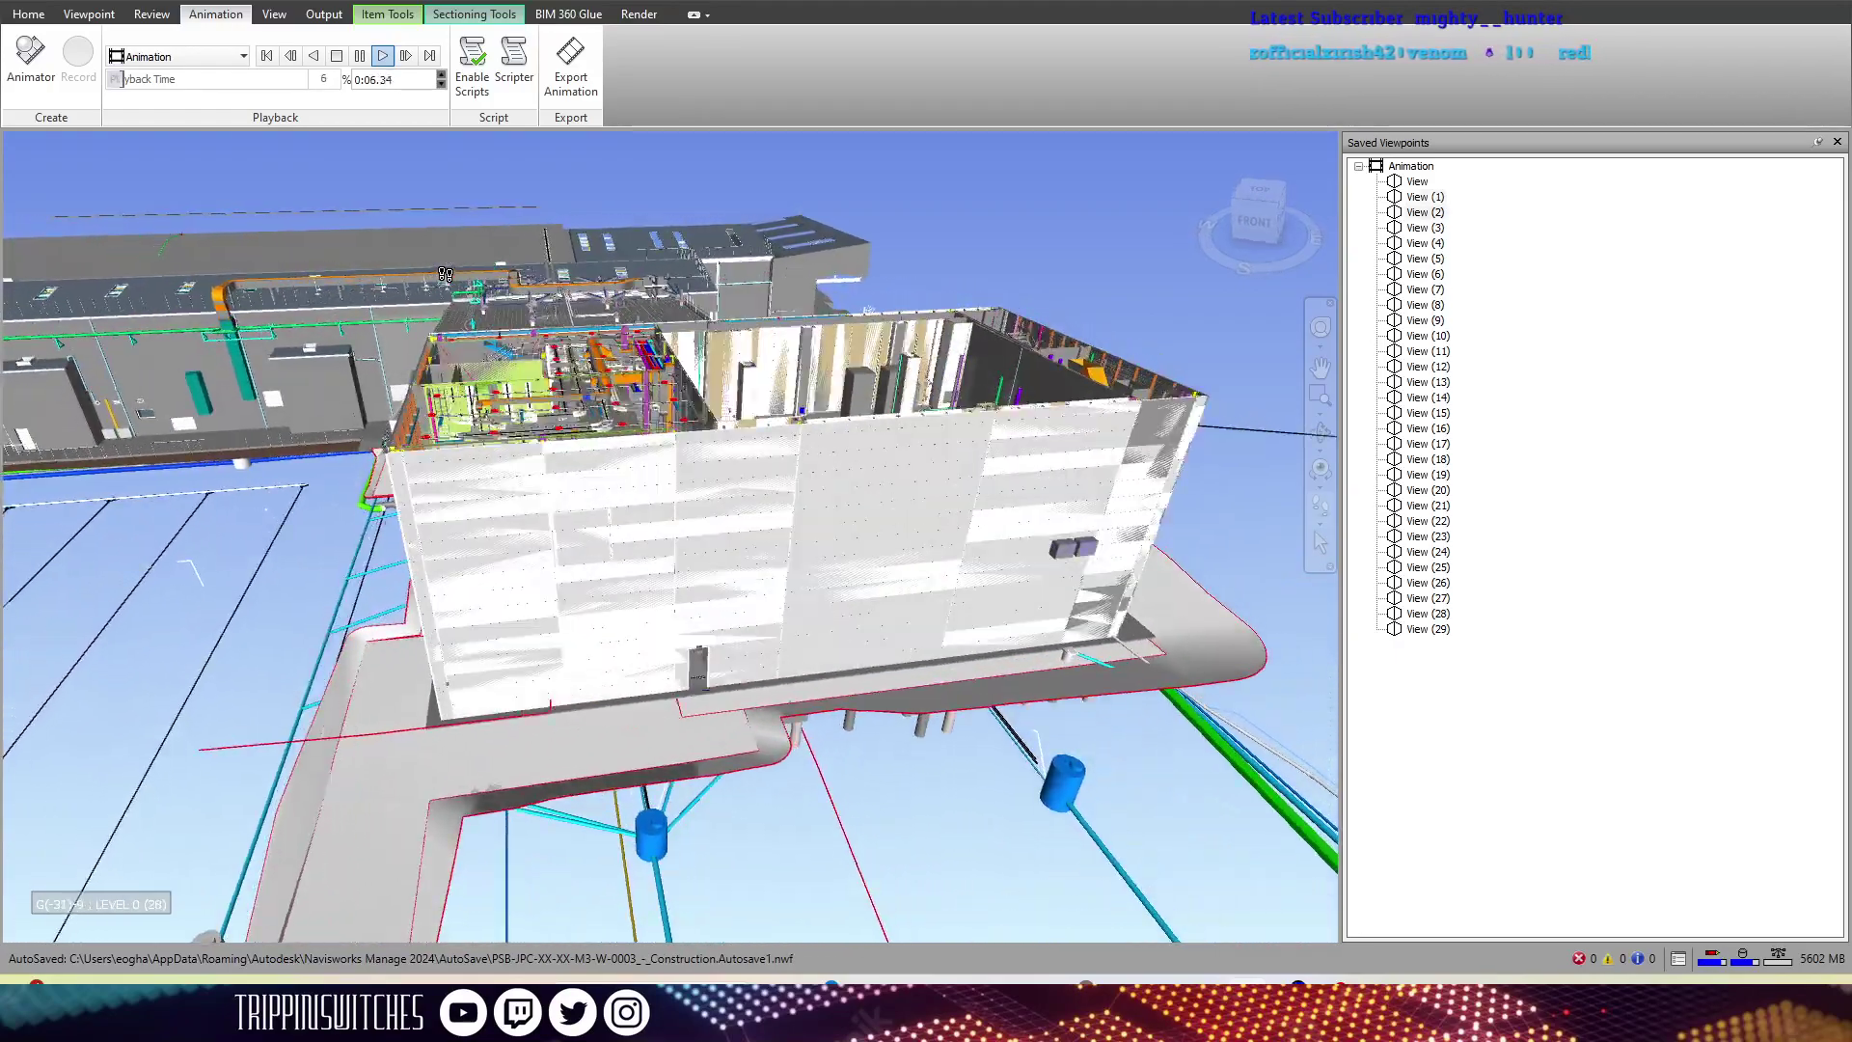
right_click(1412, 172)
key(Escape)
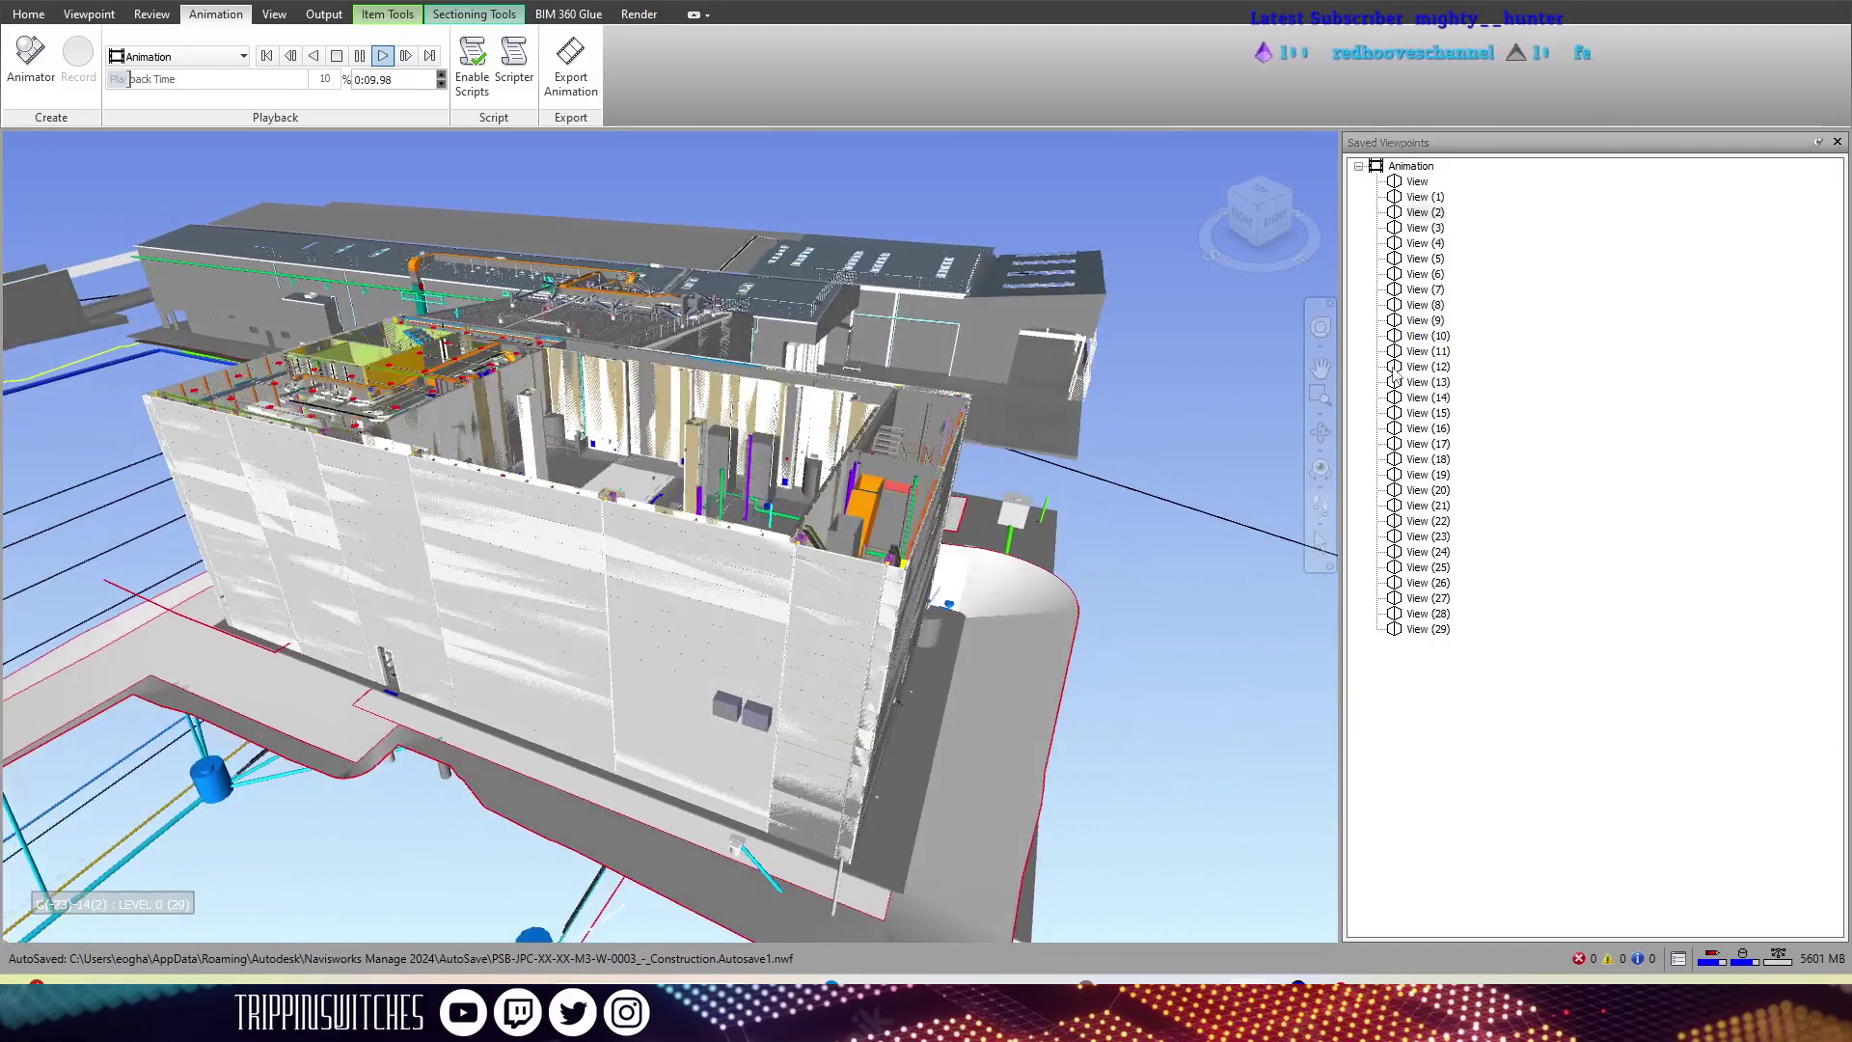